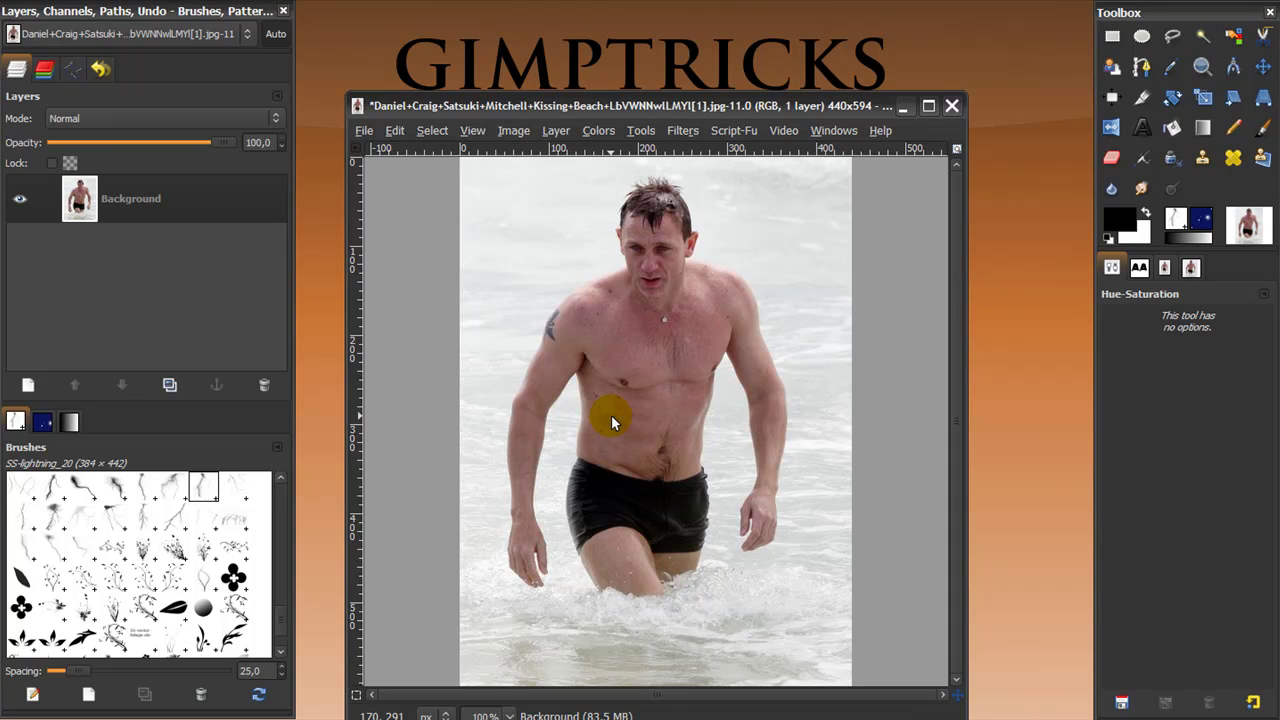
- Duplicate the Background layer and make the Background copy the active layer
{"action": "left_click", "coordinate": [112, 201]}
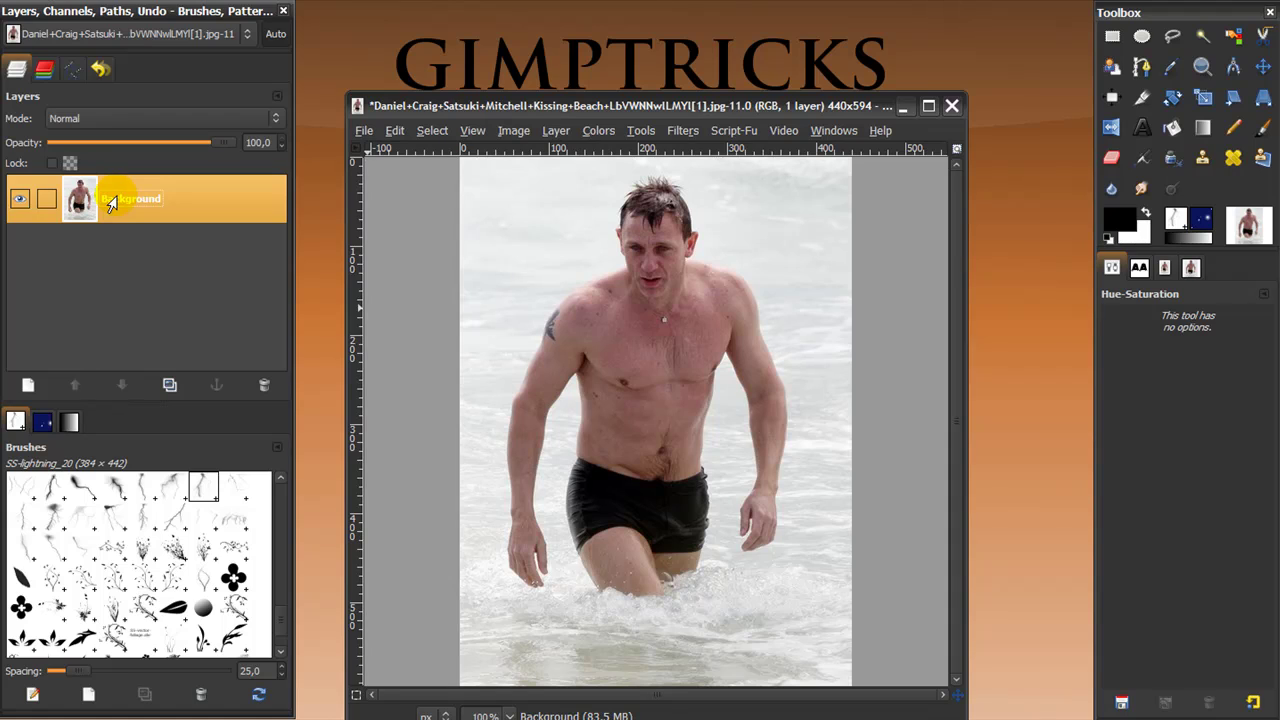
{"action": "left_click", "coordinate": [166, 390]}
{"action": "left_click", "coordinate": [166, 210]}
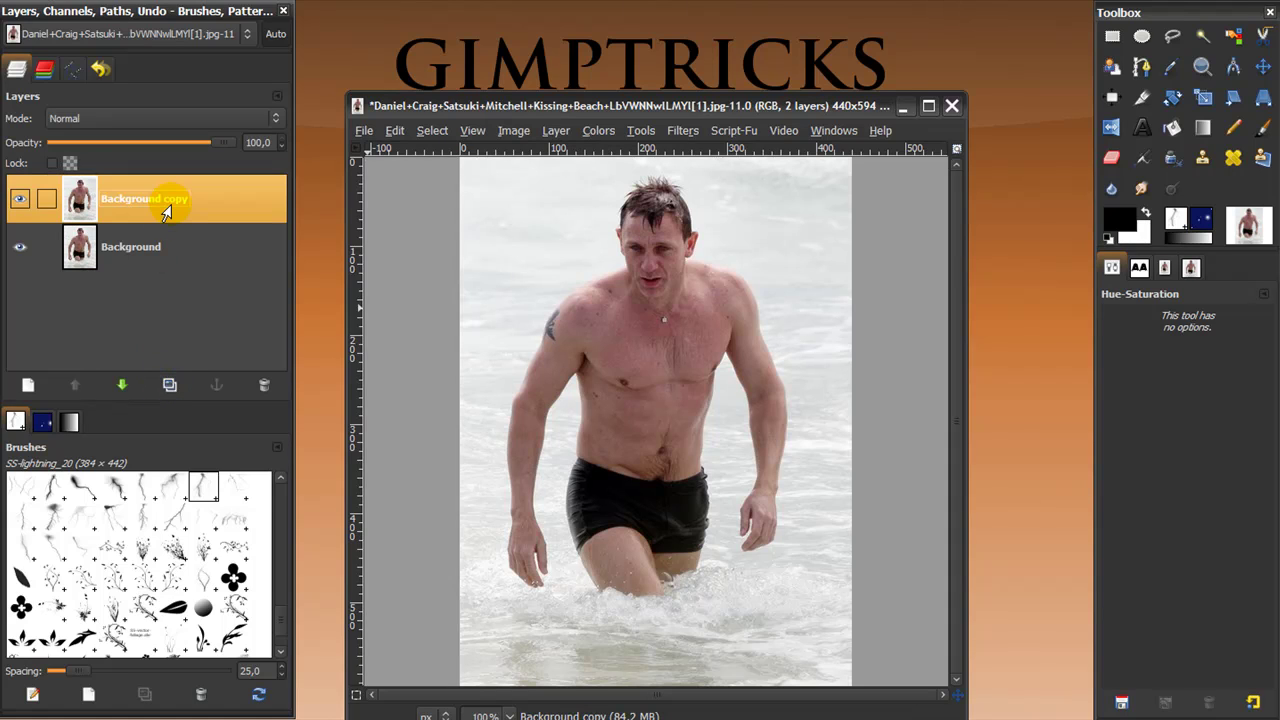
- Shift the copy's reds to hue 108 and saturation 100 so the skin turns green
{"action": "left_click", "coordinate": [594, 132]}
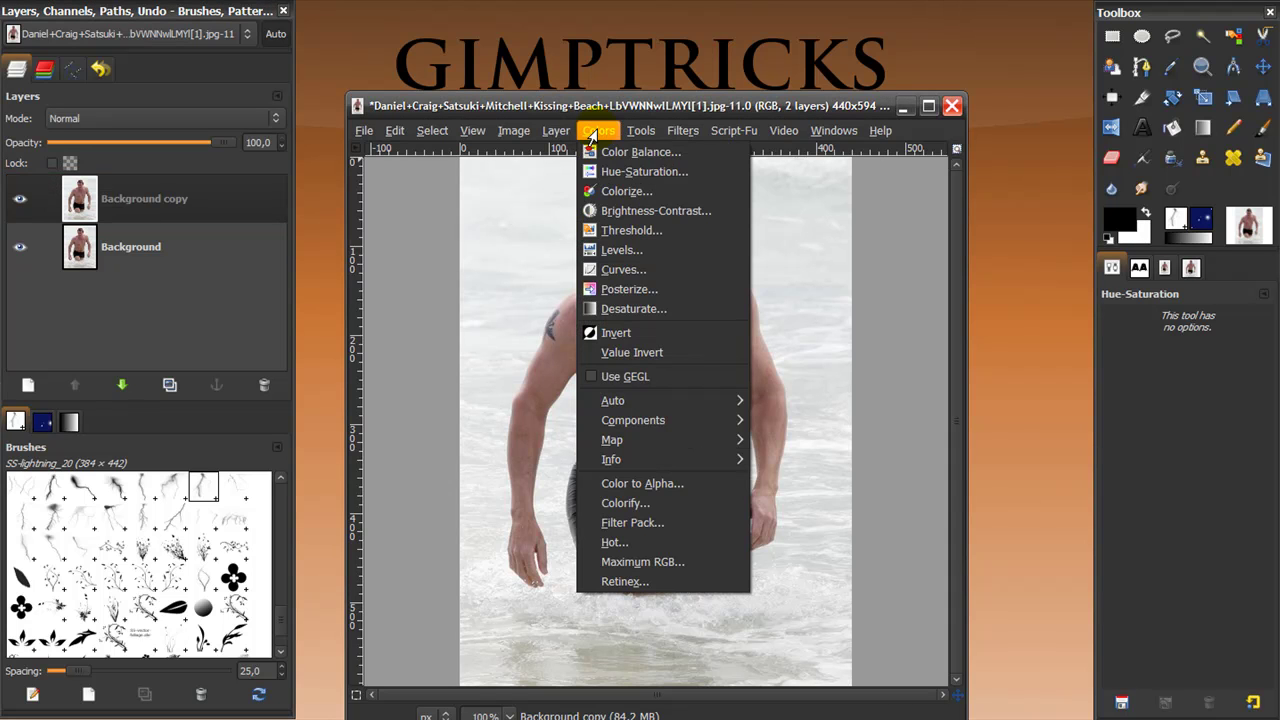
{"action": "left_click", "coordinate": [603, 172]}
{"action": "left_click_drag", "start_coordinate": [372, 18], "coordinate": [371, 0]}
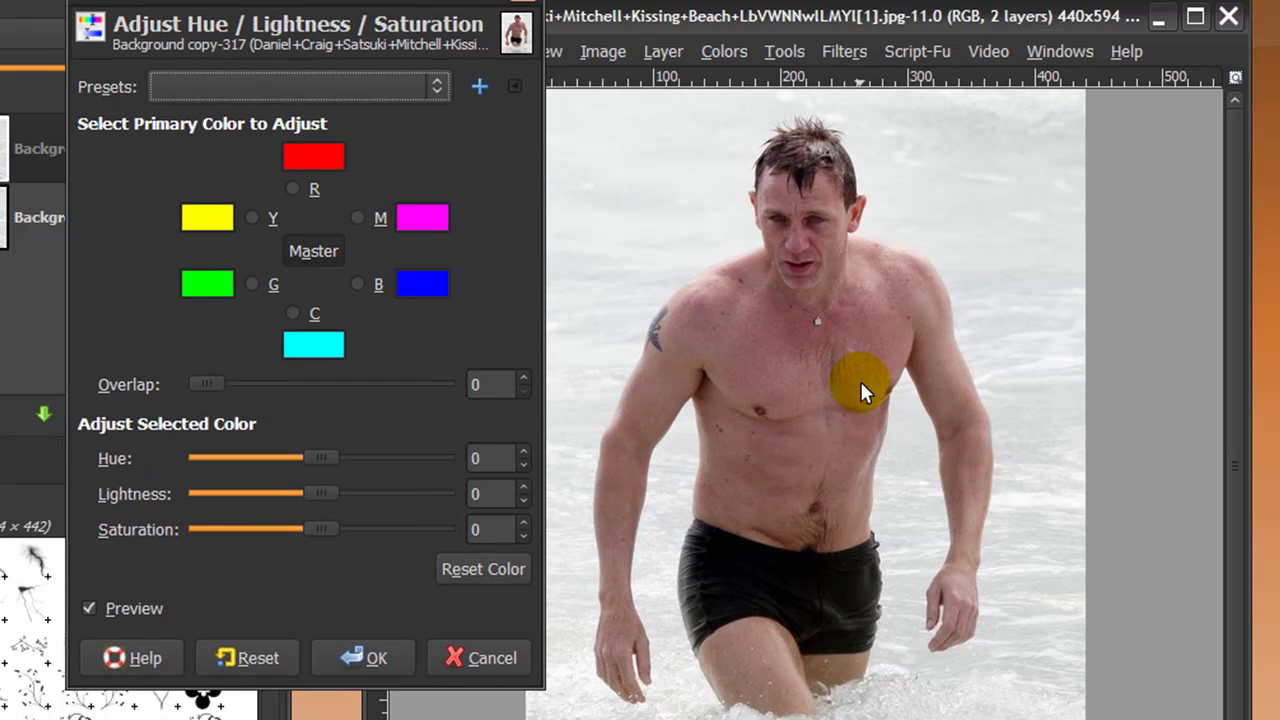
{"action": "left_click", "coordinate": [290, 190]}
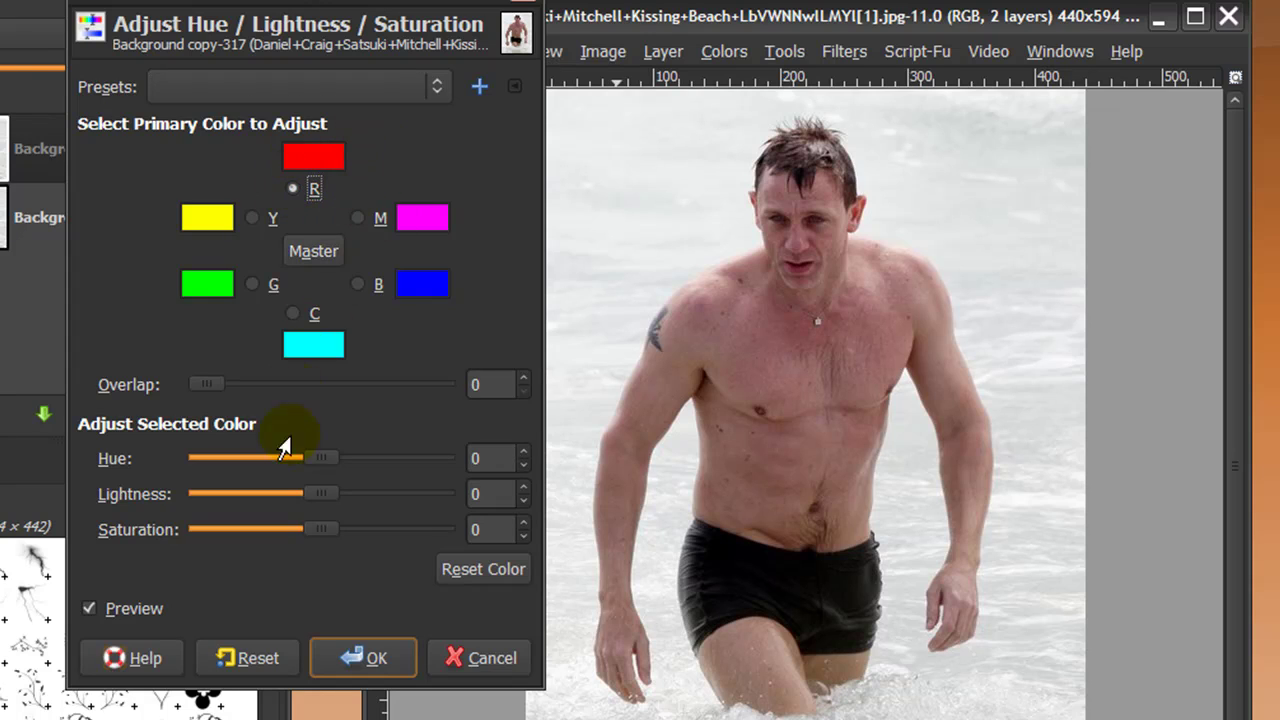
{"action": "left_click", "coordinate": [307, 462]}
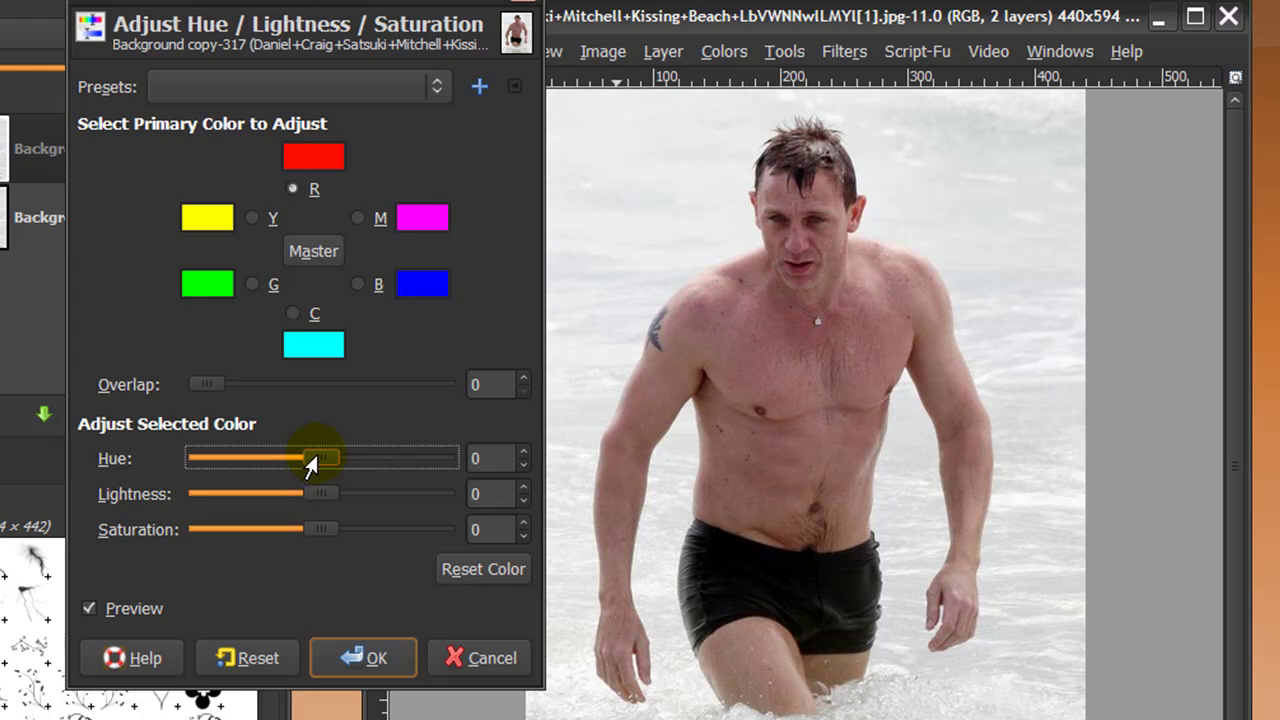
{"action": "left_click_drag", "start_coordinate": [310, 465], "coordinate": [378, 463]}
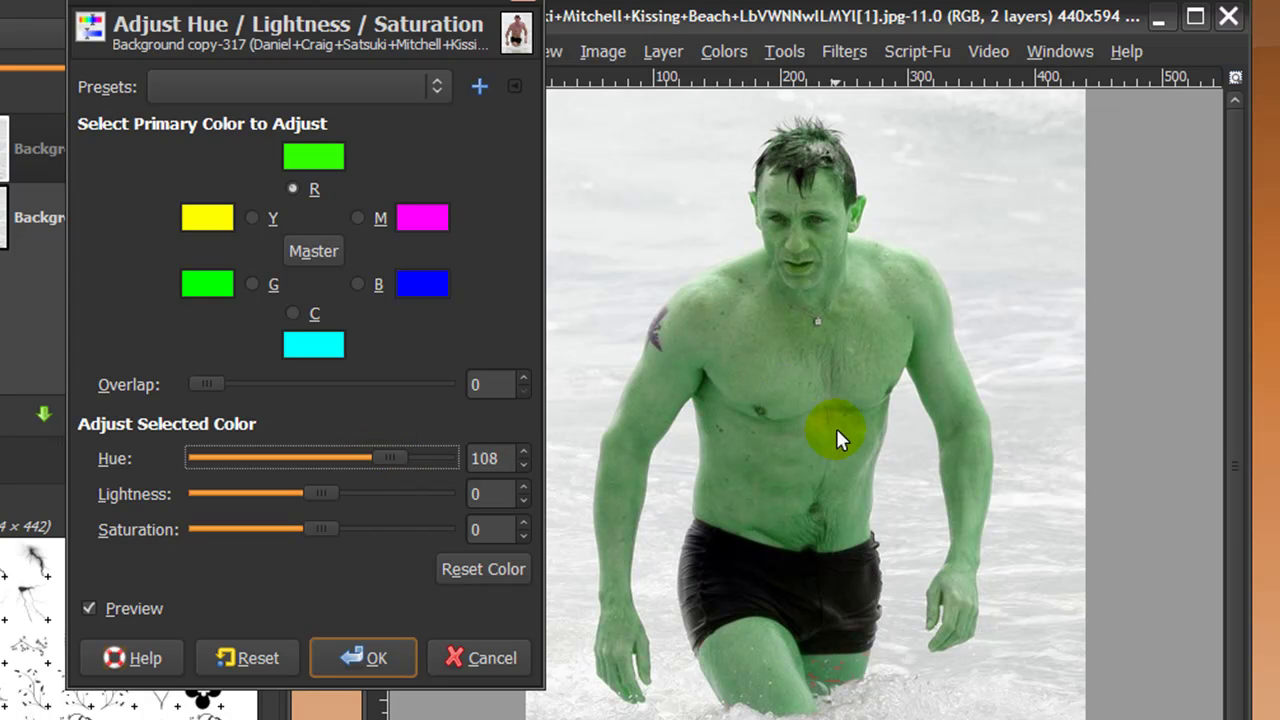
{"action": "left_click_drag", "start_coordinate": [316, 531], "coordinate": [549, 529]}
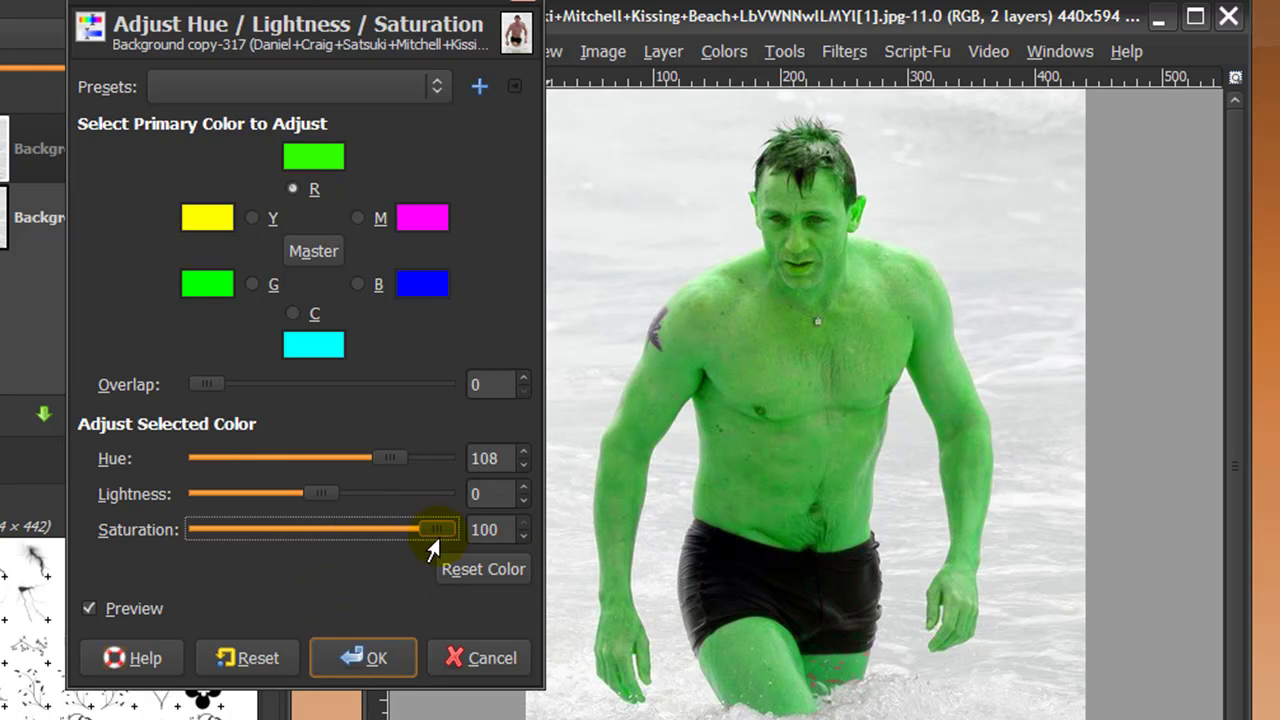
{"action": "left_click", "coordinate": [358, 659]}
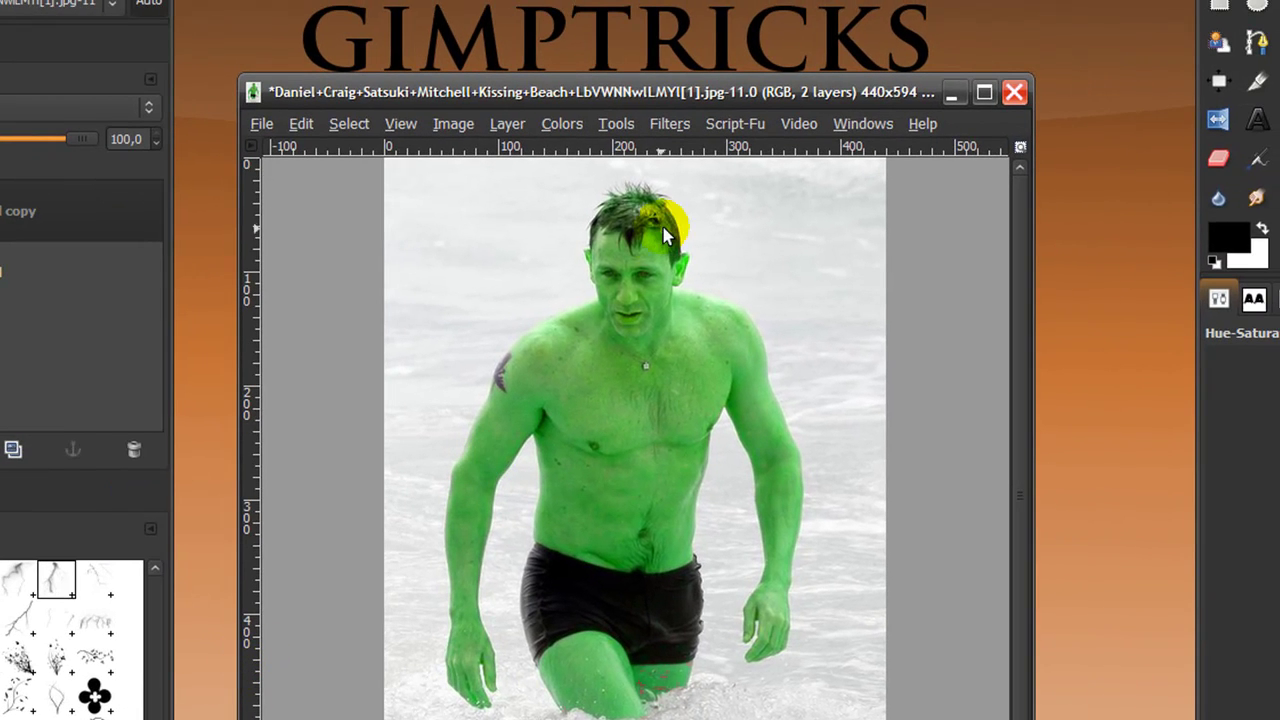
- Open the IWarp distortion filter and enlarge its dialog and preview
{"action": "left_click", "coordinate": [668, 124]}
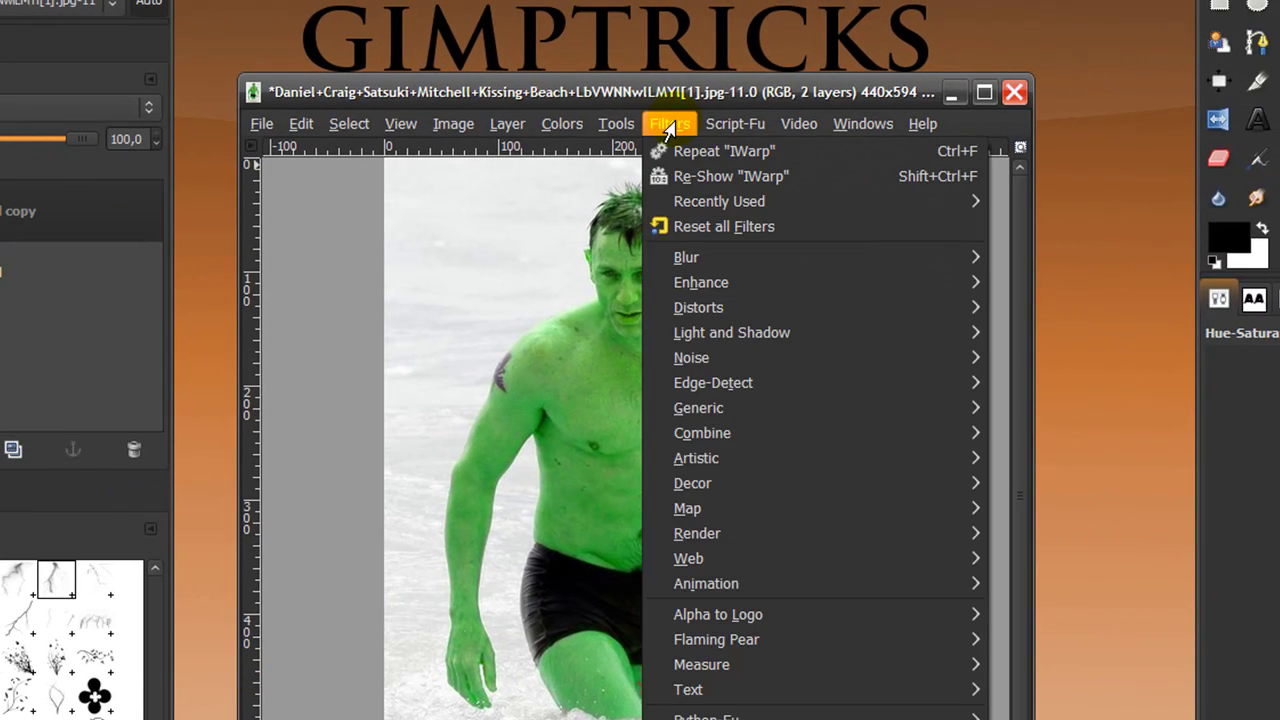
{"action": "mouse_move", "coordinate": [716, 320]}
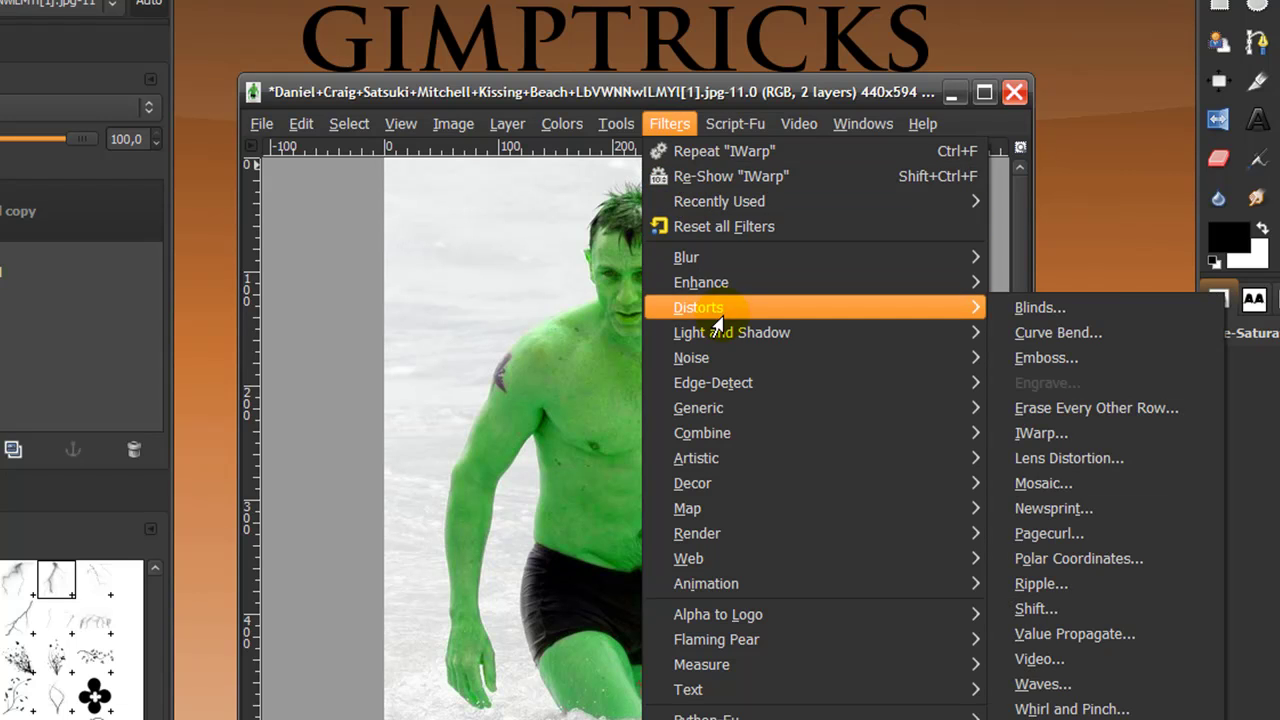
{"action": "left_click", "coordinate": [1110, 440]}
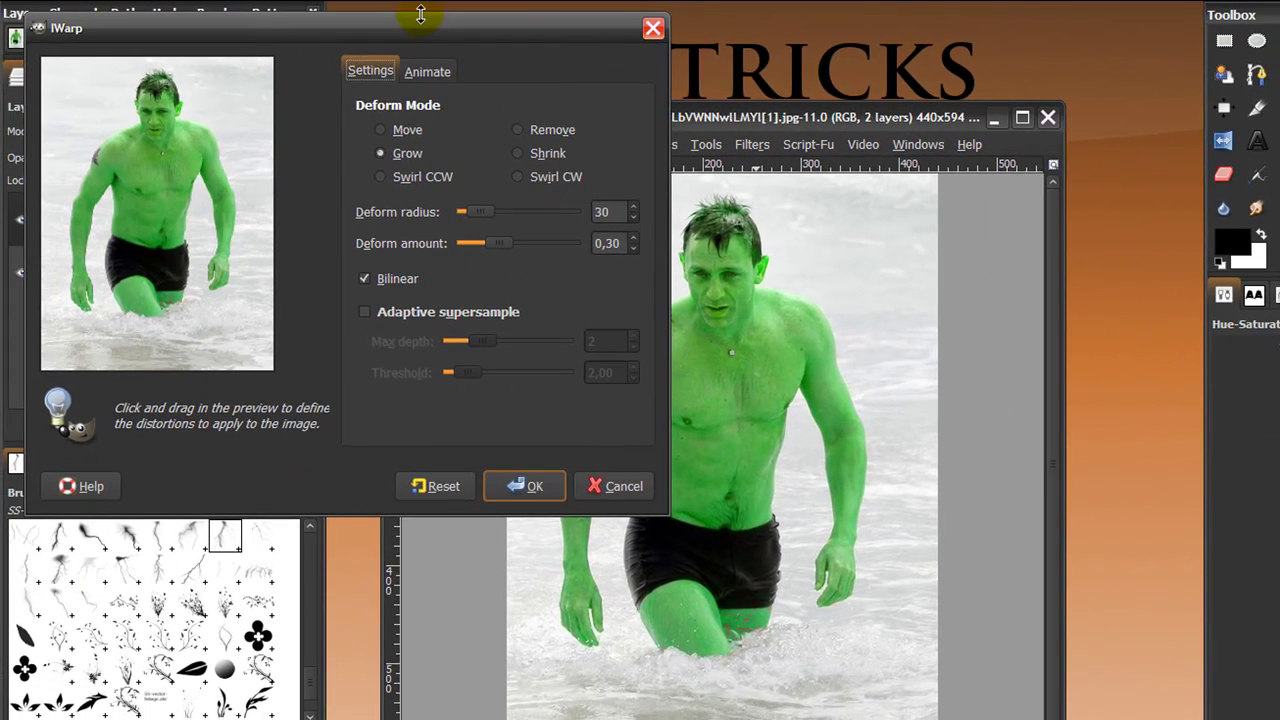
{"action": "left_click_drag", "start_coordinate": [420, 14], "coordinate": [686, 20]}
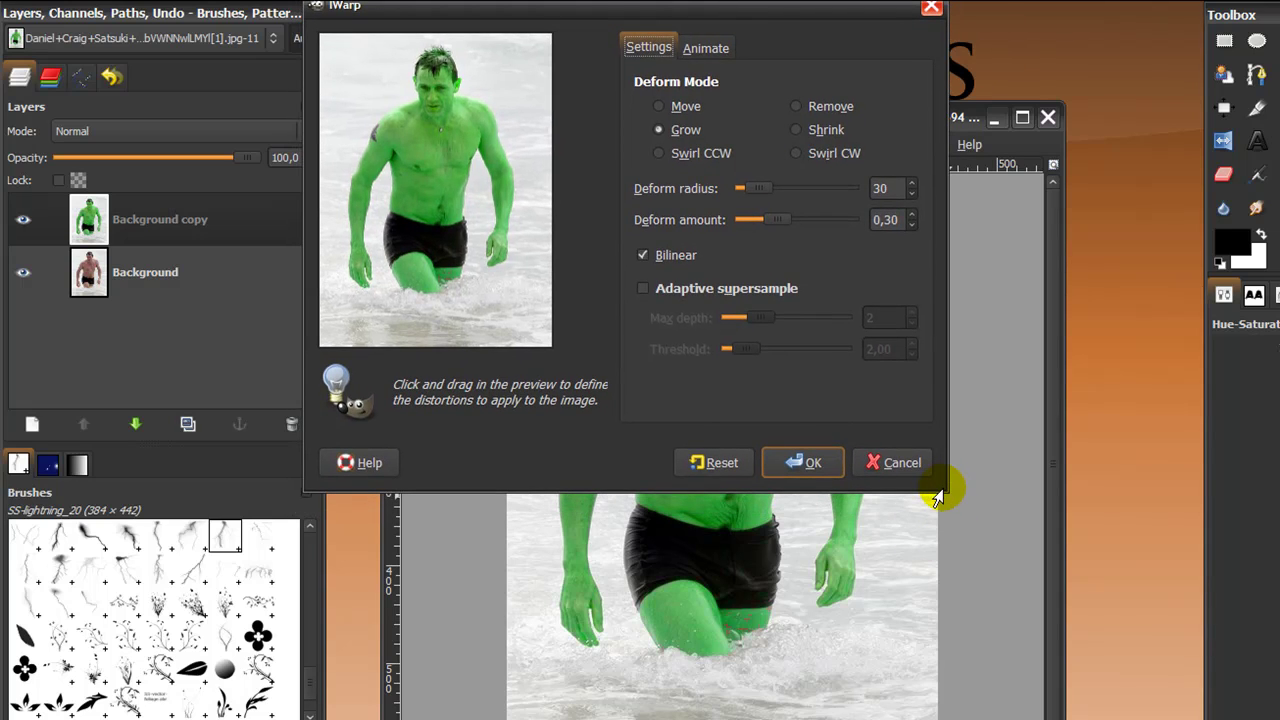
{"action": "left_click_drag", "start_coordinate": [942, 490], "coordinate": [1170, 719]}
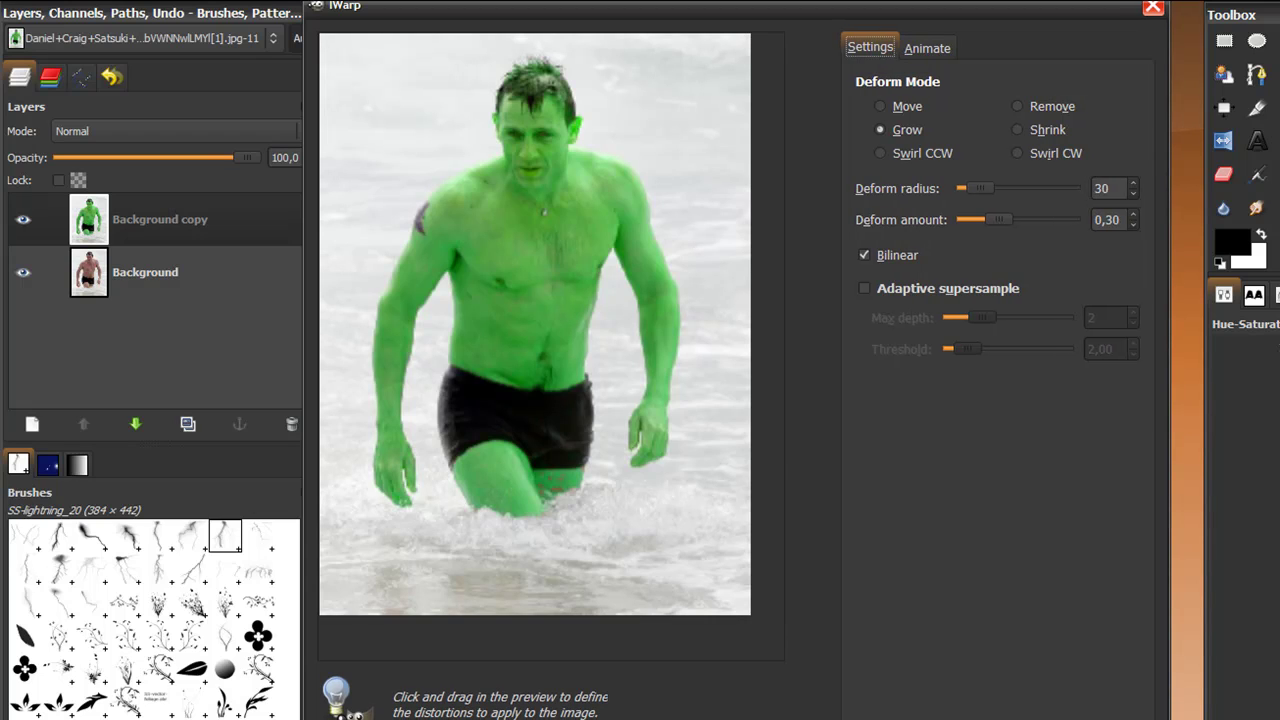
{"action": "left_click_drag", "start_coordinate": [590, 4], "coordinate": [650, 22]}
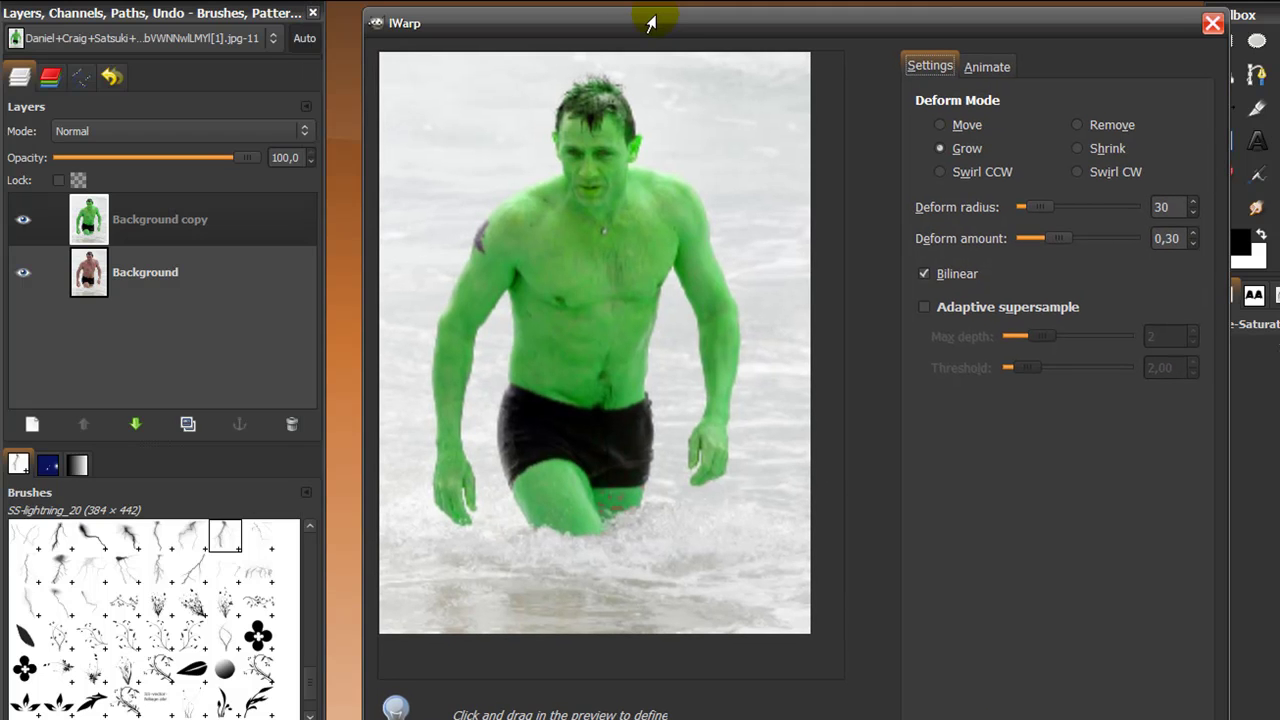
- Push the man's hair into shape with a small radius-20 Move warp
{"action": "left_click", "coordinate": [939, 127]}
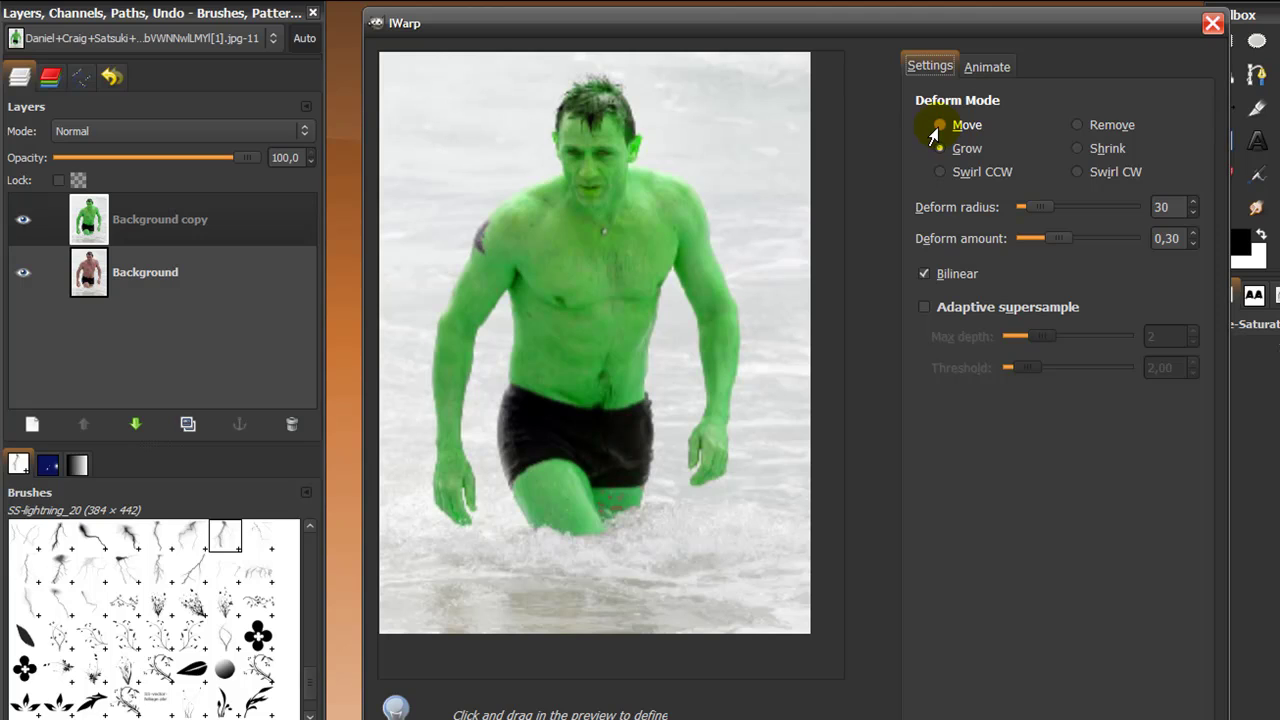
{"action": "left_click_drag", "start_coordinate": [1030, 216], "coordinate": [1024, 216]}
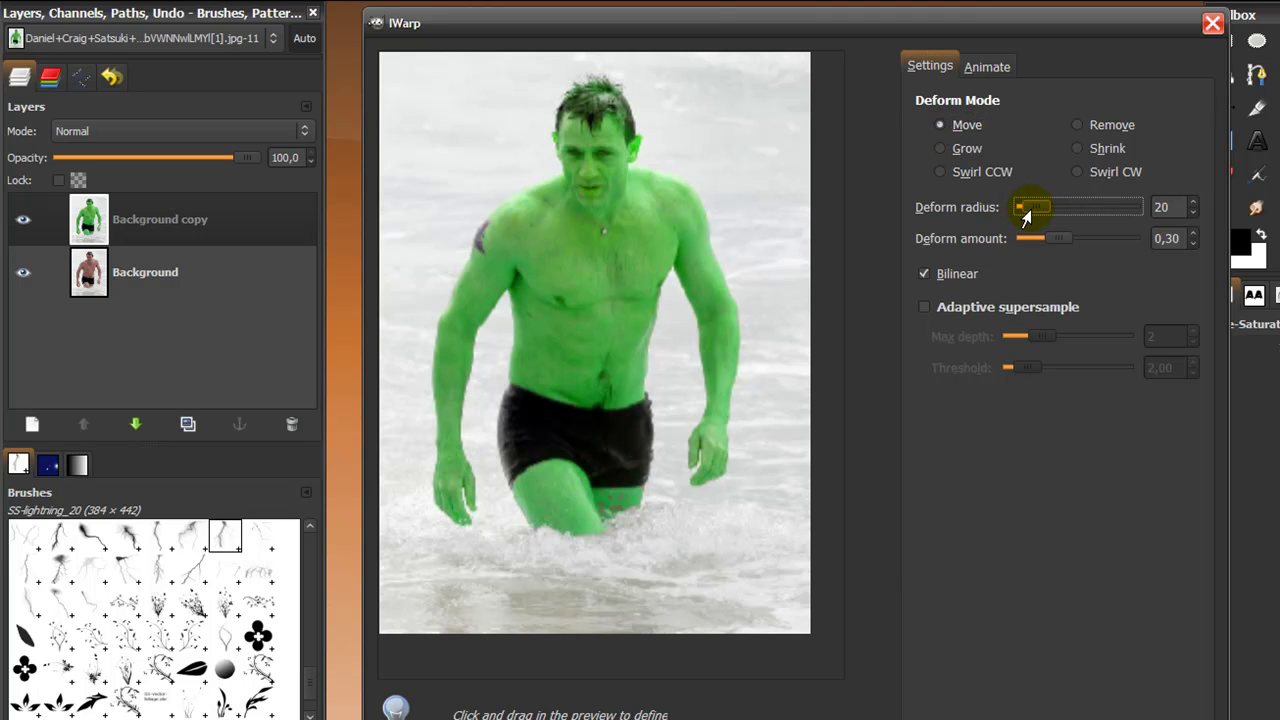
{"action": "mouse_move", "coordinate": [606, 114]}
{"action": "left_mouse_down"}
{"action": "mouse_move", "coordinate": [622, 118]}
{"action": "mouse_move", "coordinate": [562, 127]}
{"action": "left_mouse_up"}
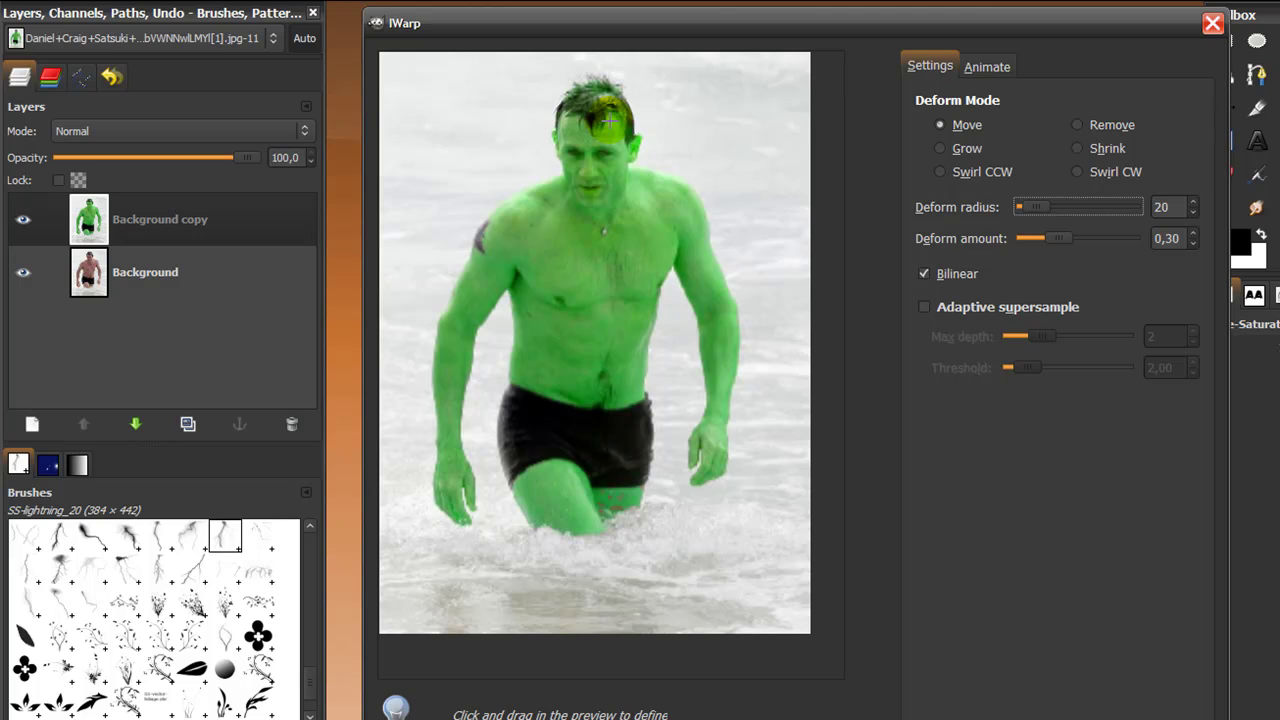
{"action": "mouse_move", "coordinate": [616, 133]}
{"action": "left_mouse_down"}
{"action": "mouse_move", "coordinate": [556, 133]}
{"action": "mouse_move", "coordinate": [601, 117]}
{"action": "mouse_move", "coordinate": [588, 178]}
{"action": "left_mouse_up"}
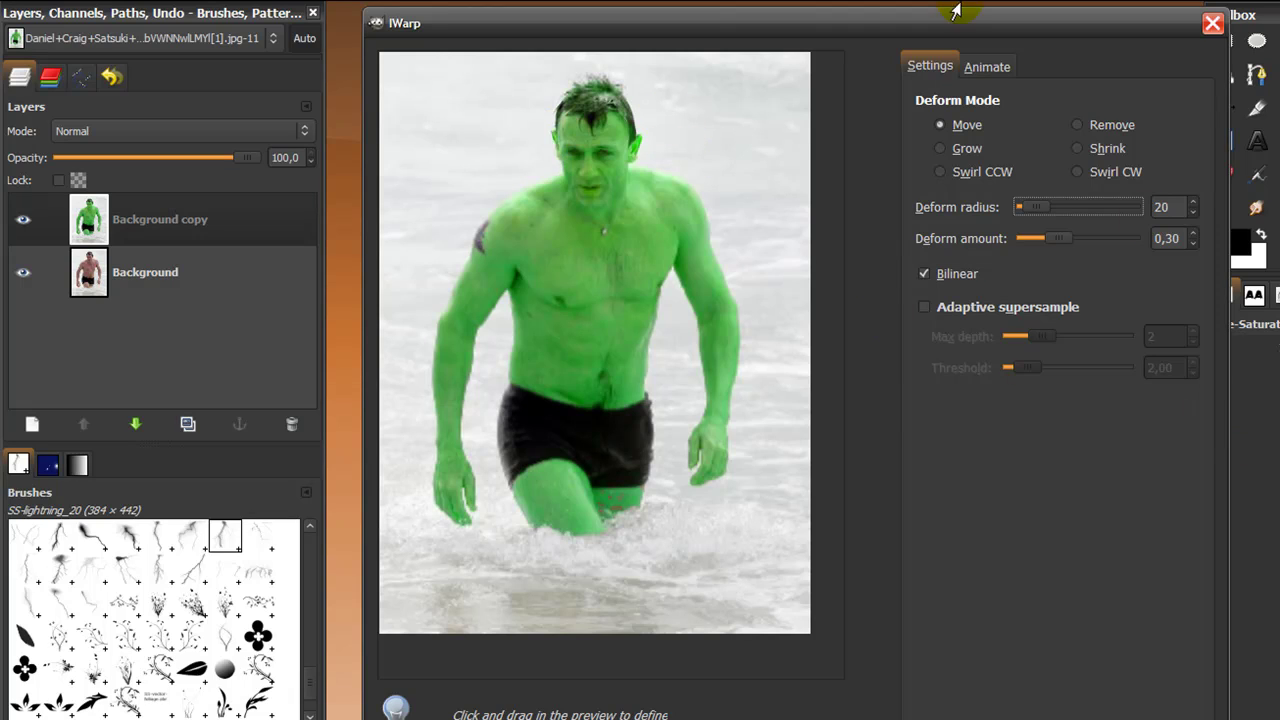
{"action": "left_click", "coordinate": [940, 148]}
- With a radius-30 Grow warp, enlarge both shoulders, the biceps, the chest and the belly
{"action": "left_click_drag", "start_coordinate": [1020, 214], "coordinate": [1030, 215]}
{"action": "mouse_move", "coordinate": [686, 234]}
{"action": "left_mouse_down"}
{"action": "mouse_move", "coordinate": [712, 213]}
{"action": "mouse_move", "coordinate": [648, 209]}
{"action": "mouse_move", "coordinate": [669, 198]}
{"action": "mouse_move", "coordinate": [692, 215]}
{"action": "mouse_move", "coordinate": [673, 190]}
{"action": "mouse_move", "coordinate": [656, 205]}
{"action": "mouse_move", "coordinate": [664, 193]}
{"action": "mouse_move", "coordinate": [683, 205]}
{"action": "mouse_move", "coordinate": [576, 245]}
{"action": "mouse_move", "coordinate": [535, 209]}
{"action": "mouse_move", "coordinate": [505, 233]}
{"action": "mouse_move", "coordinate": [556, 199]}
{"action": "mouse_move", "coordinate": [517, 206]}
{"action": "mouse_move", "coordinate": [468, 305]}
{"action": "mouse_move", "coordinate": [505, 236]}
{"action": "mouse_move", "coordinate": [642, 228]}
{"action": "mouse_move", "coordinate": [688, 267]}
{"action": "mouse_move", "coordinate": [699, 297]}
{"action": "mouse_move", "coordinate": [693, 240]}
{"action": "mouse_move", "coordinate": [713, 297]}
{"action": "mouse_move", "coordinate": [696, 201]}
{"action": "mouse_move", "coordinate": [676, 182]}
{"action": "mouse_move", "coordinate": [640, 185]}
{"action": "mouse_move", "coordinate": [634, 234]}
{"action": "mouse_move", "coordinate": [680, 260]}
{"action": "mouse_move", "coordinate": [645, 245]}
{"action": "mouse_move", "coordinate": [638, 272]}
{"action": "mouse_move", "coordinate": [661, 241]}
{"action": "mouse_move", "coordinate": [663, 274]}
{"action": "mouse_move", "coordinate": [551, 285]}
{"action": "left_mouse_up"}
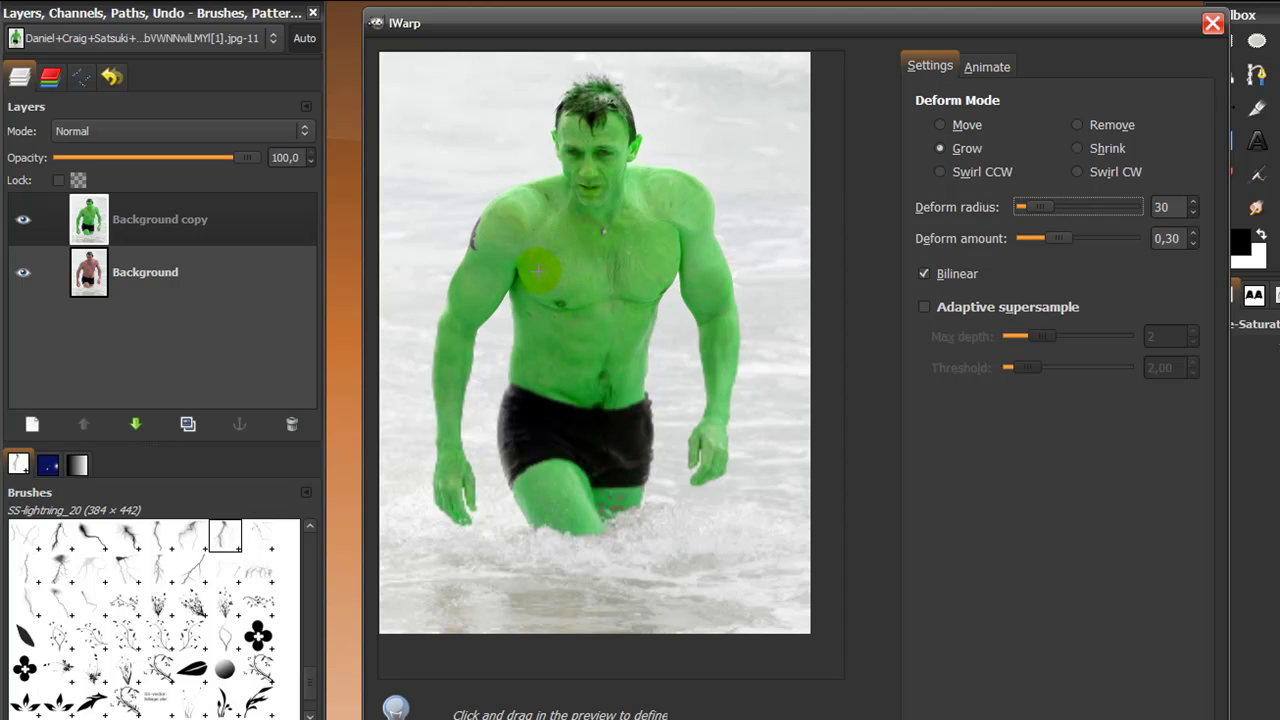
{"action": "mouse_move", "coordinate": [541, 263]}
{"action": "left_mouse_down"}
{"action": "mouse_move", "coordinate": [556, 209]}
{"action": "mouse_move", "coordinate": [495, 218]}
{"action": "mouse_move", "coordinate": [484, 233]}
{"action": "mouse_move", "coordinate": [484, 247]}
{"action": "mouse_move", "coordinate": [523, 203]}
{"action": "mouse_move", "coordinate": [761, 211]}
{"action": "mouse_move", "coordinate": [695, 225]}
{"action": "mouse_move", "coordinate": [728, 290]}
{"action": "mouse_move", "coordinate": [746, 430]}
{"action": "mouse_move", "coordinate": [720, 351]}
{"action": "mouse_move", "coordinate": [718, 379]}
{"action": "mouse_move", "coordinate": [718, 345]}
{"action": "left_mouse_up"}
{"action": "mouse_move", "coordinate": [708, 300]}
{"action": "left_mouse_down"}
{"action": "mouse_move", "coordinate": [699, 241]}
{"action": "mouse_move", "coordinate": [718, 284]}
{"action": "mouse_move", "coordinate": [704, 249]}
{"action": "mouse_move", "coordinate": [539, 321]}
{"action": "mouse_move", "coordinate": [481, 273]}
{"action": "mouse_move", "coordinate": [463, 307]}
{"action": "mouse_move", "coordinate": [486, 261]}
{"action": "mouse_move", "coordinate": [464, 316]}
{"action": "mouse_move", "coordinate": [464, 298]}
{"action": "mouse_move", "coordinate": [538, 218]}
{"action": "mouse_move", "coordinate": [505, 203]}
{"action": "mouse_move", "coordinate": [495, 216]}
{"action": "mouse_move", "coordinate": [540, 193]}
{"action": "mouse_move", "coordinate": [698, 213]}
{"action": "mouse_move", "coordinate": [727, 412]}
{"action": "mouse_move", "coordinate": [721, 339]}
{"action": "mouse_move", "coordinate": [444, 440]}
{"action": "mouse_move", "coordinate": [426, 382]}
{"action": "mouse_move", "coordinate": [447, 360]}
{"action": "mouse_move", "coordinate": [446, 419]}
{"action": "mouse_move", "coordinate": [465, 265]}
{"action": "mouse_move", "coordinate": [453, 277]}
{"action": "mouse_move", "coordinate": [446, 425]}
{"action": "mouse_move", "coordinate": [696, 458]}
{"action": "mouse_move", "coordinate": [716, 447]}
{"action": "mouse_move", "coordinate": [714, 460]}
{"action": "mouse_move", "coordinate": [709, 440]}
{"action": "mouse_move", "coordinate": [480, 557]}
{"action": "mouse_move", "coordinate": [686, 463]}
{"action": "mouse_move", "coordinate": [391, 517]}
{"action": "mouse_move", "coordinate": [443, 491]}
{"action": "mouse_move", "coordinate": [530, 294]}
{"action": "mouse_move", "coordinate": [514, 357]}
{"action": "mouse_move", "coordinate": [610, 325]}
{"action": "left_mouse_up"}
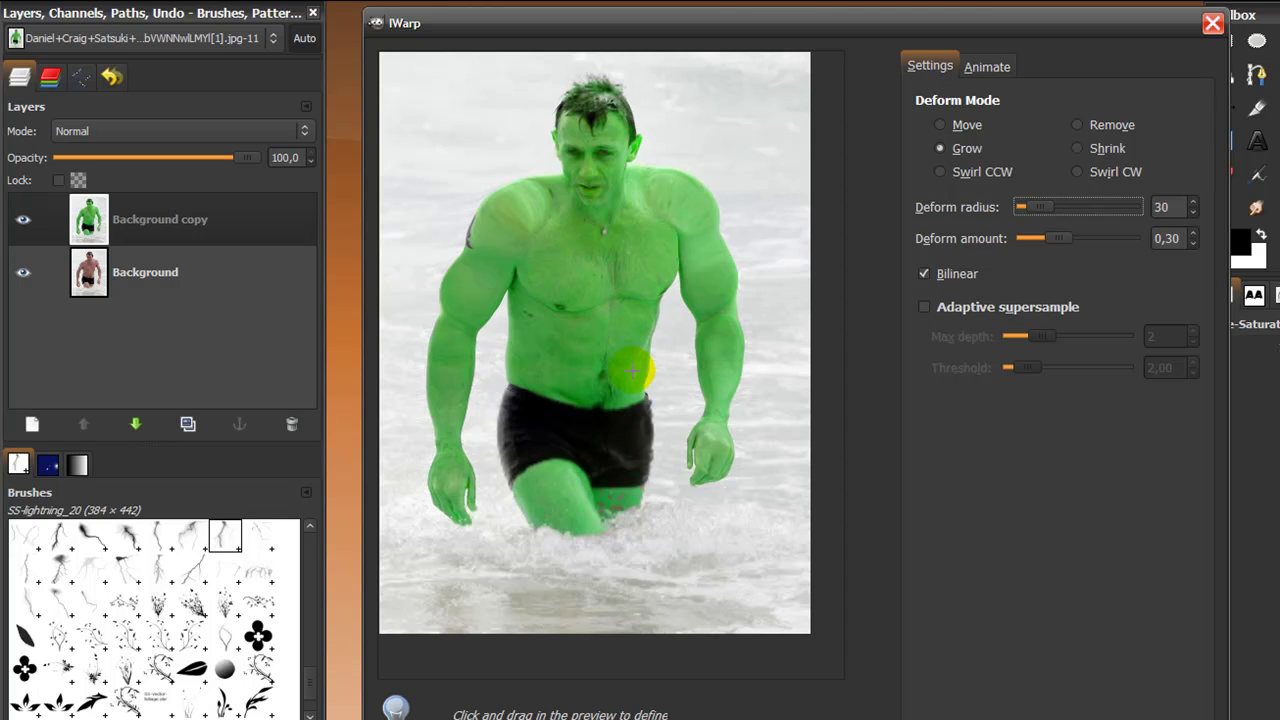
{"action": "mouse_move", "coordinate": [640, 383]}
{"action": "left_mouse_down"}
{"action": "mouse_move", "coordinate": [642, 305]}
{"action": "mouse_move", "coordinate": [525, 250]}
{"action": "mouse_move", "coordinate": [511, 198]}
{"action": "mouse_move", "coordinate": [476, 212]}
{"action": "mouse_move", "coordinate": [475, 223]}
{"action": "mouse_move", "coordinate": [533, 191]}
{"action": "mouse_move", "coordinate": [484, 226]}
{"action": "mouse_move", "coordinate": [703, 205]}
{"action": "mouse_move", "coordinate": [672, 193]}
{"action": "mouse_move", "coordinate": [696, 185]}
{"action": "mouse_move", "coordinate": [718, 280]}
{"action": "mouse_move", "coordinate": [661, 233]}
{"action": "mouse_move", "coordinate": [536, 308]}
{"action": "left_mouse_up"}
{"action": "left_click_drag", "start_coordinate": [634, 340], "coordinate": [654, 391]}
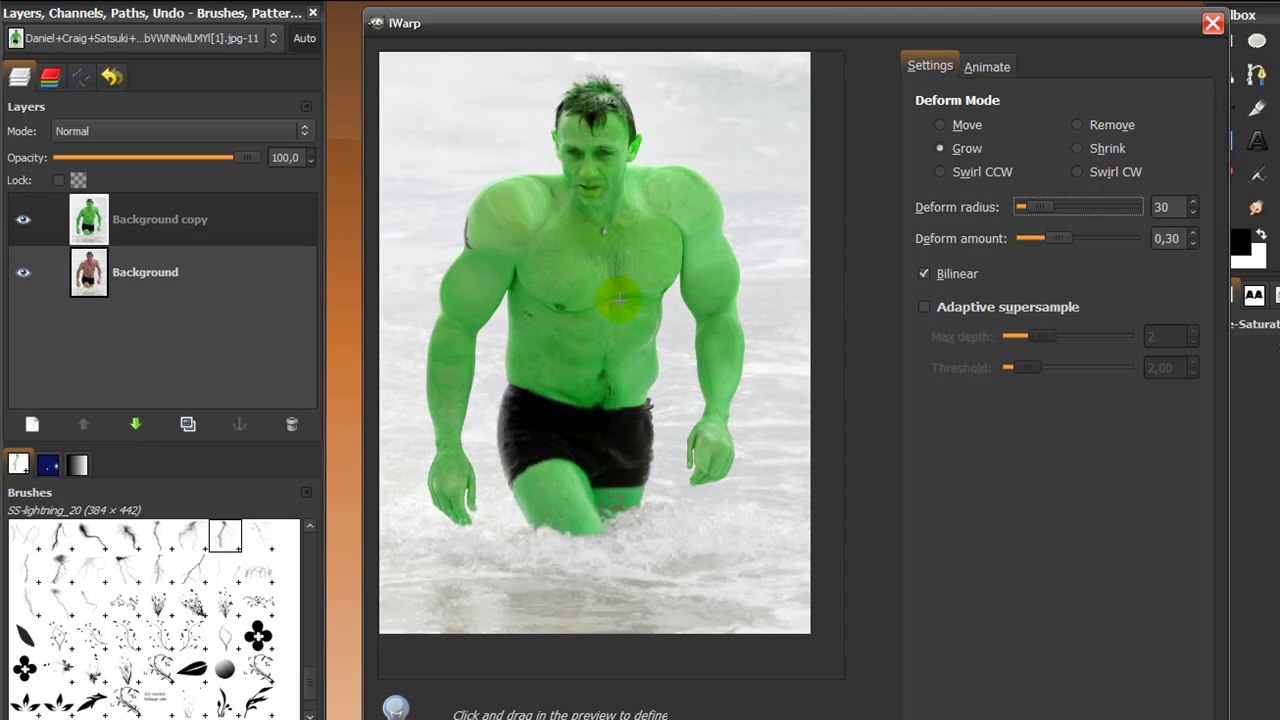
{"action": "mouse_move", "coordinate": [604, 297]}
{"action": "left_mouse_down"}
{"action": "mouse_move", "coordinate": [486, 286]}
{"action": "mouse_move", "coordinate": [591, 248]}
{"action": "left_mouse_up"}
{"action": "left_click_drag", "start_coordinate": [704, 304], "coordinate": [620, 63]}
- Enable IWarp animation with 25 frames and render it as frame layers
{"action": "left_click", "coordinate": [988, 70]}
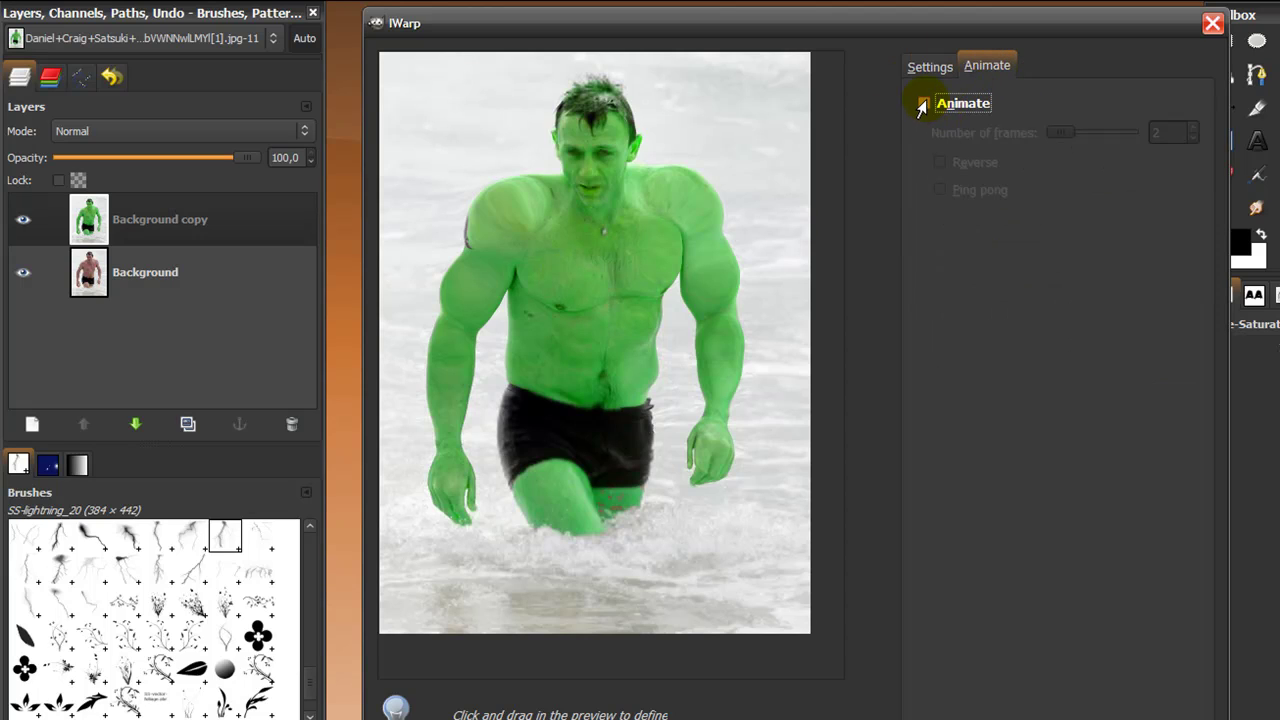
{"action": "left_click", "coordinate": [923, 104]}
{"action": "left_click", "coordinate": [1160, 133]}
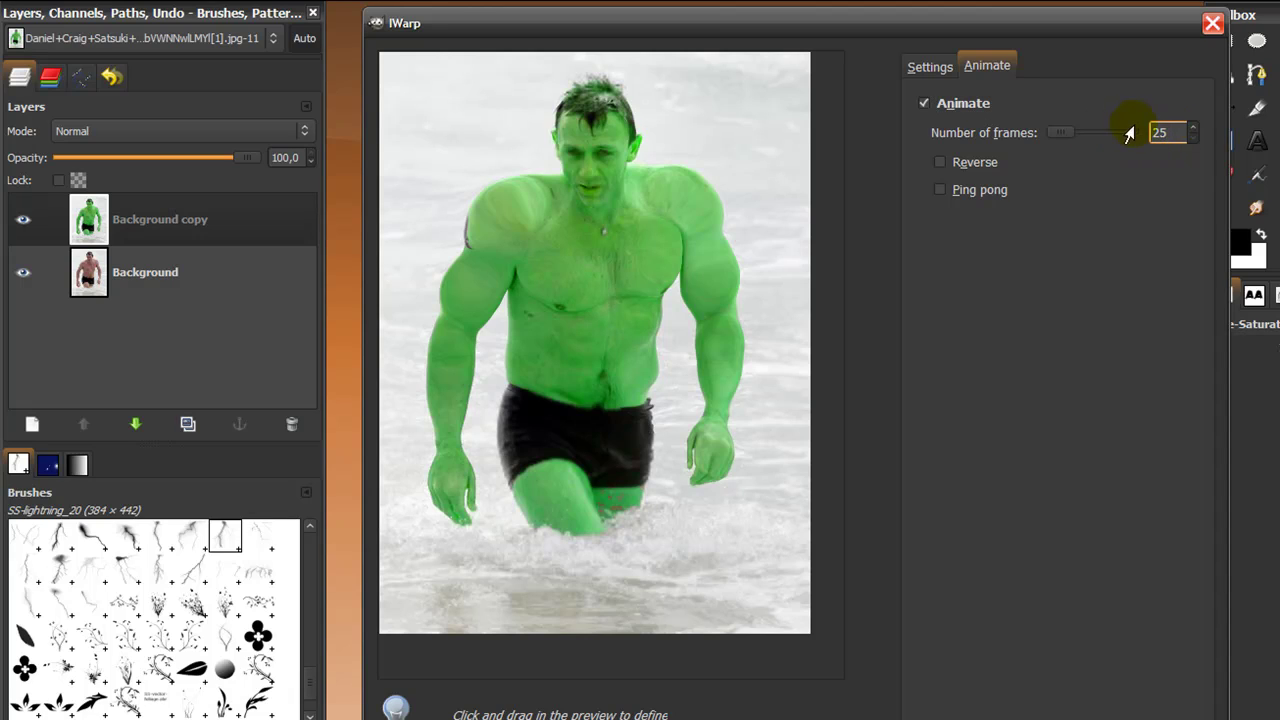
{"action": "left_click", "coordinate": [1051, 131]}
{"action": "left_click", "coordinate": [1051, 131]}
{"action": "left_click", "coordinate": [1155, 130]}
{"action": "type", "text": "25"}
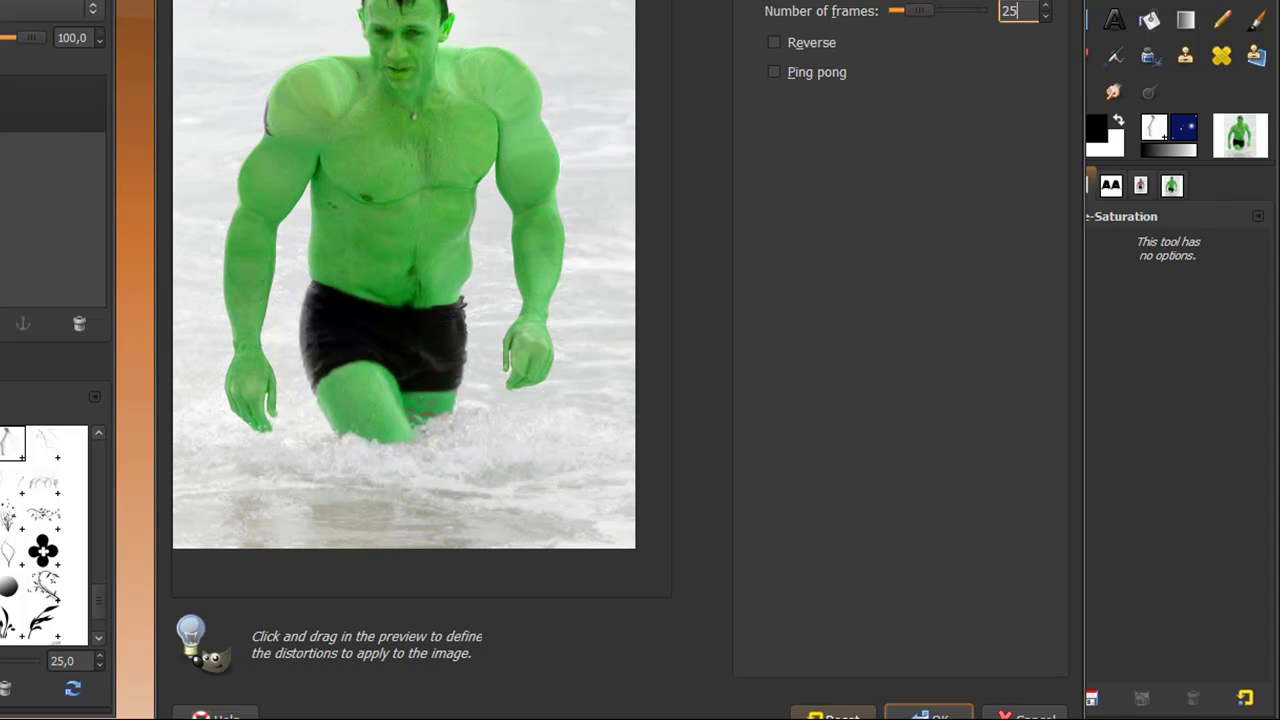
{"action": "left_click", "coordinate": [900, 714]}
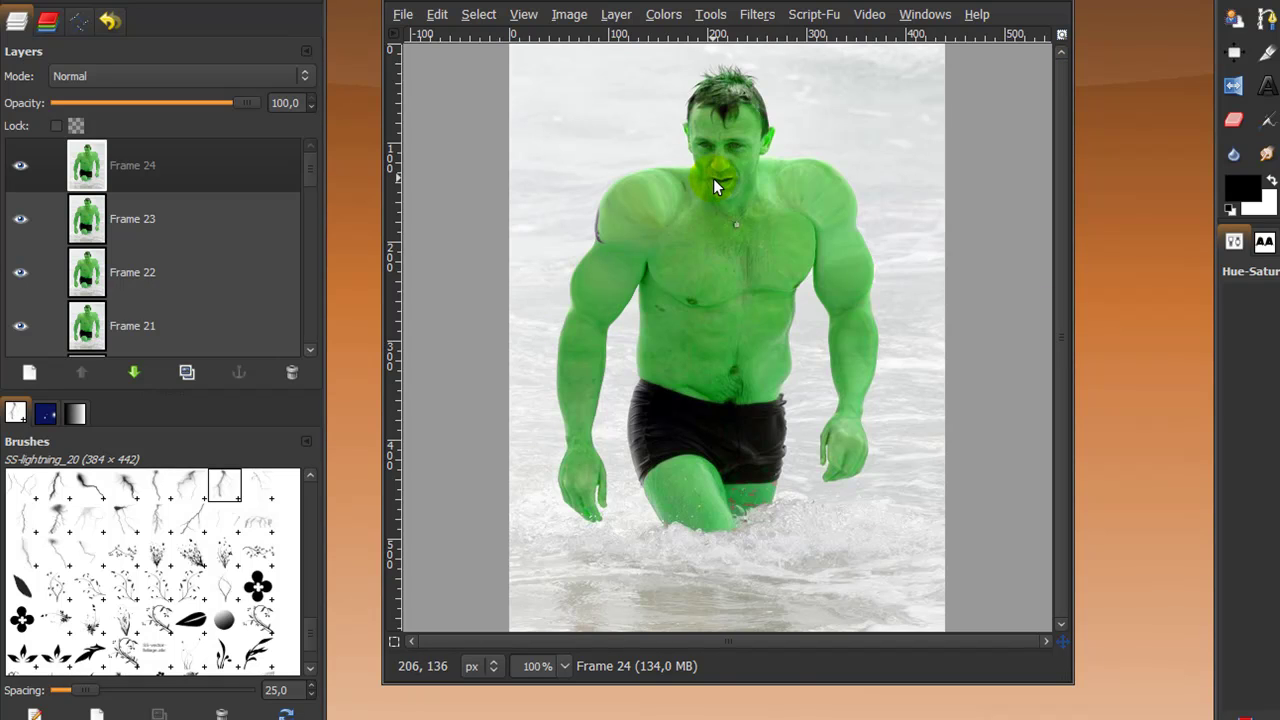
- Run Filters > Animation > Optimize (for GIF) and move the new image window aside
{"action": "left_click", "coordinate": [748, 16]}
{"action": "mouse_move", "coordinate": [834, 411]}
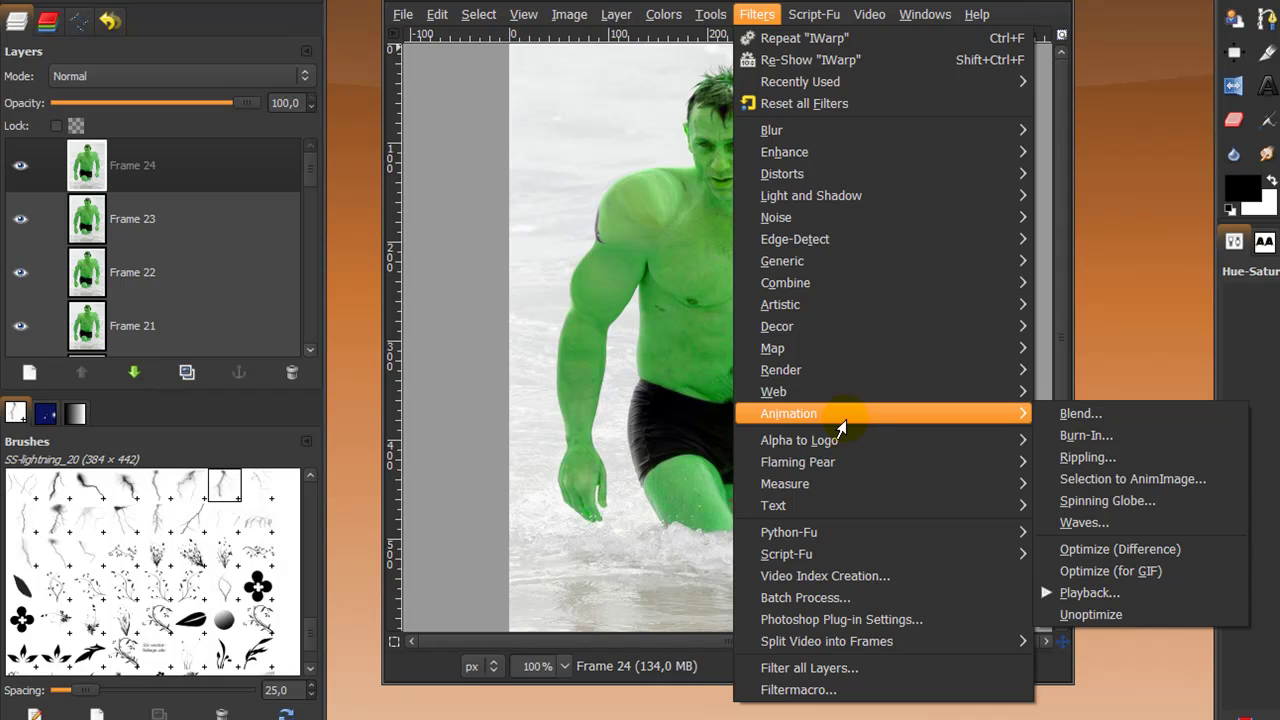
{"action": "left_click", "coordinate": [1189, 574]}
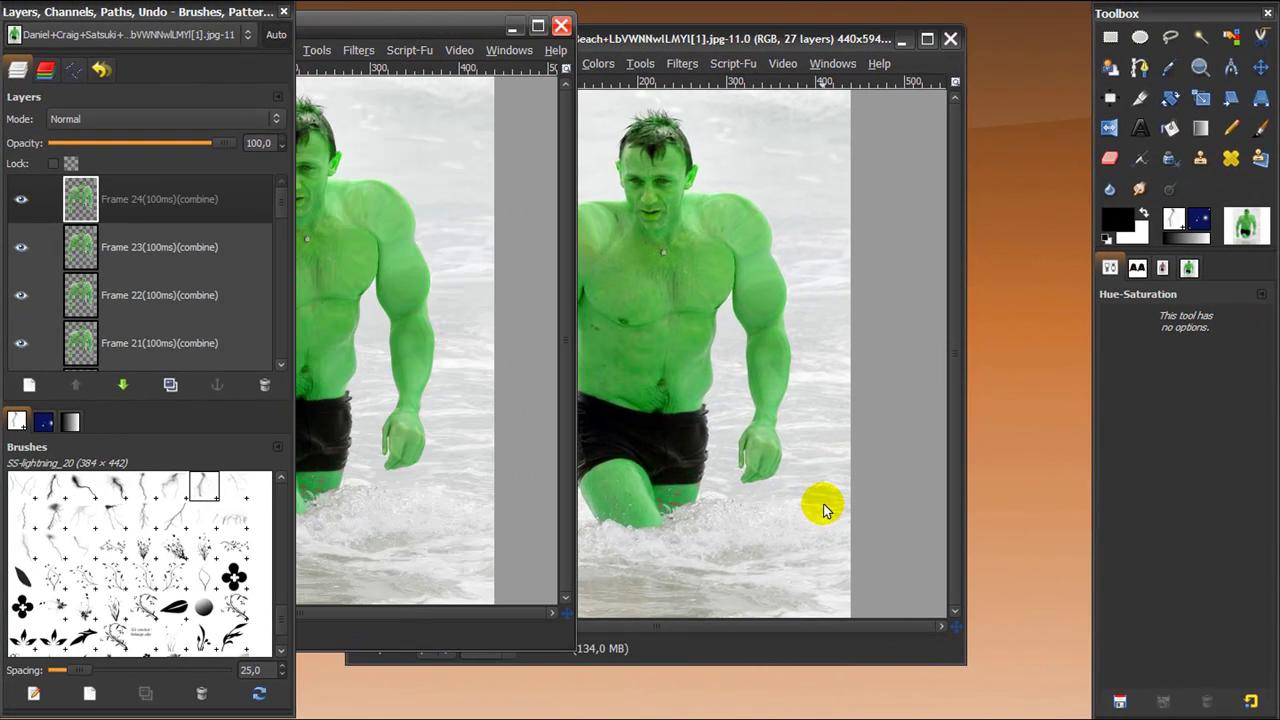
{"action": "left_click_drag", "start_coordinate": [385, 35], "coordinate": [650, 60]}
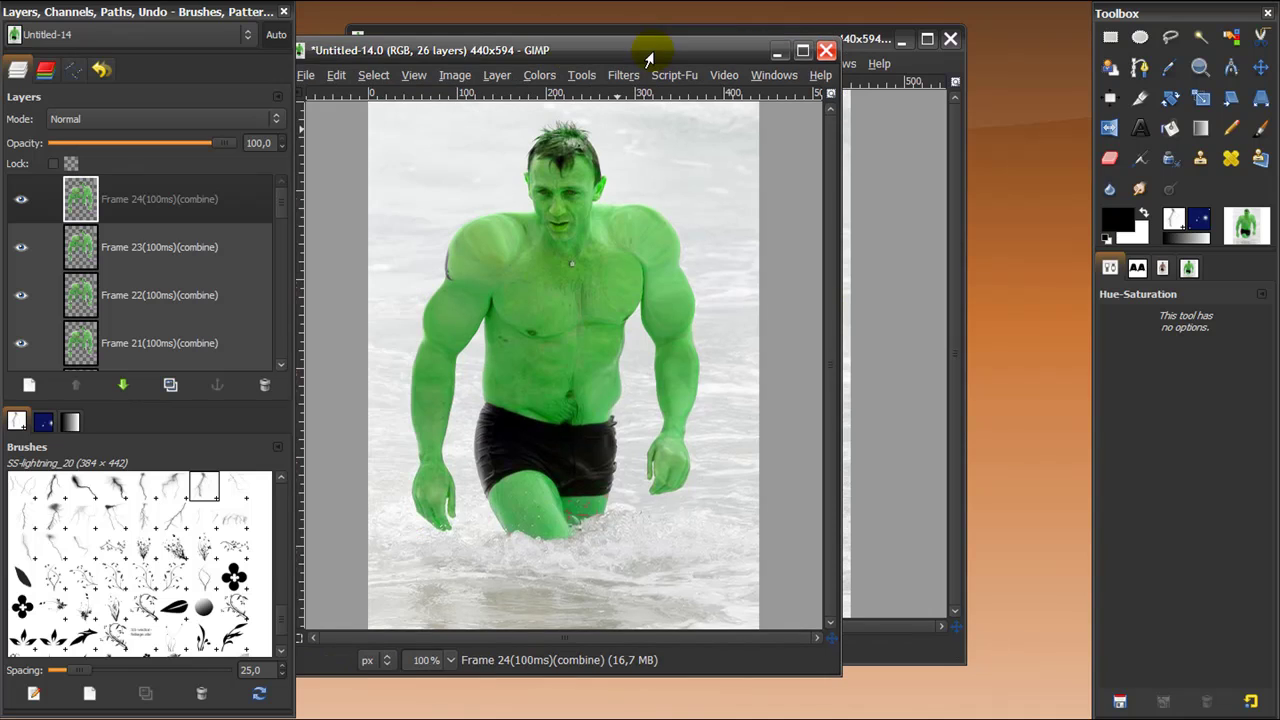
{"action": "left_click", "coordinate": [900, 41]}
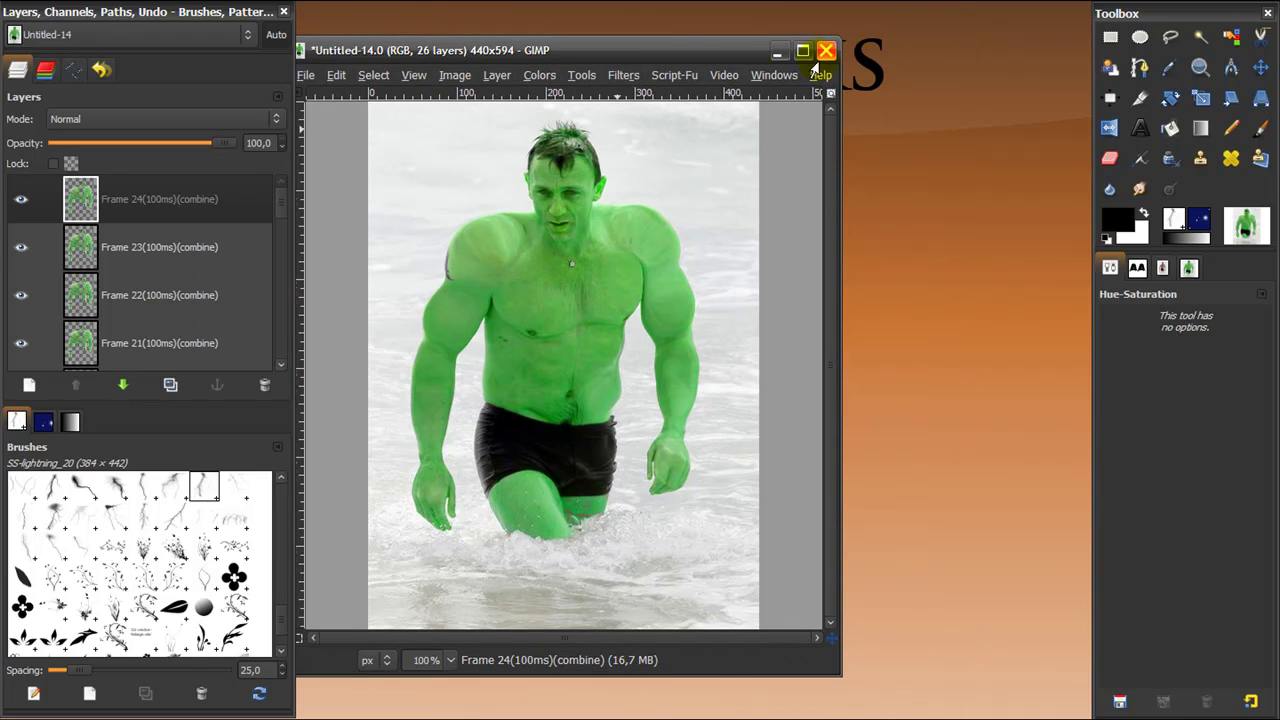
{"action": "left_click_drag", "start_coordinate": [749, 52], "coordinate": [766, 36]}
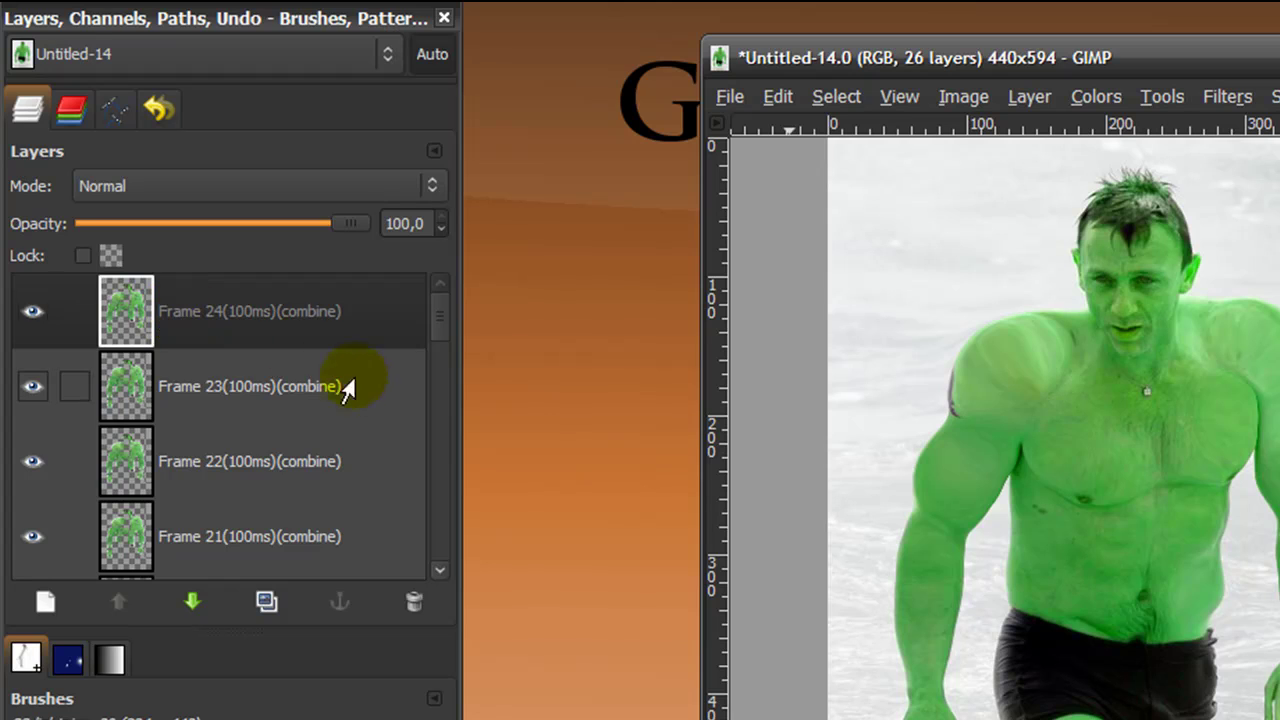
{"action": "scroll", "coordinate": [250, 422], "scroll_direction": "down", "scroll_amount": 5}
{"action": "scroll", "coordinate": [248, 427], "scroll_direction": "down", "scroll_amount": 5}
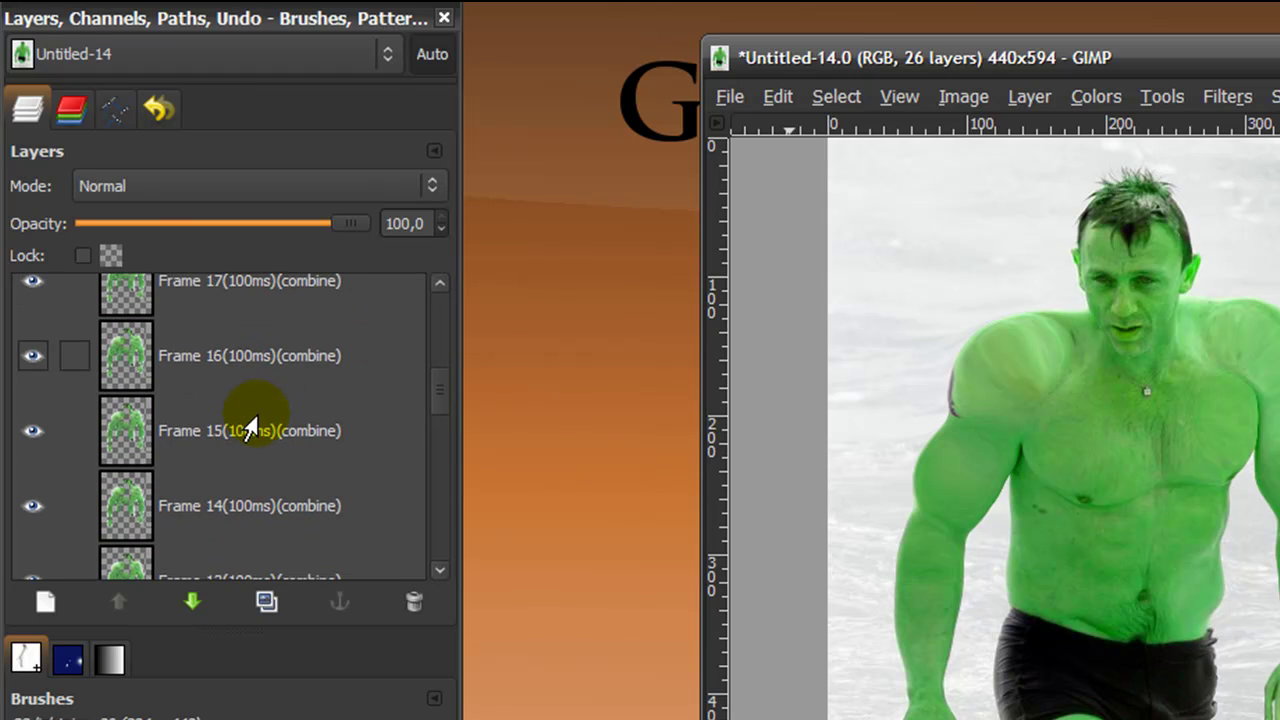
{"action": "scroll", "coordinate": [249, 432], "scroll_direction": "down", "scroll_amount": 1}
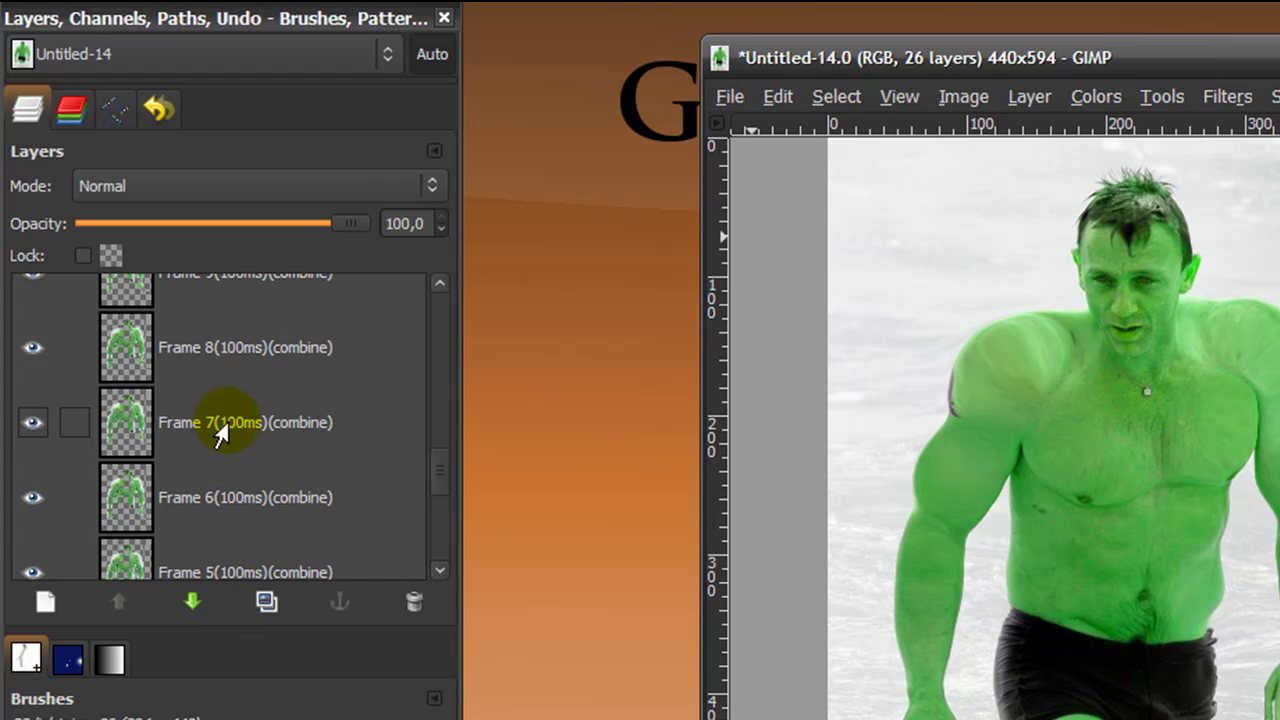
{"action": "scroll", "coordinate": [220, 445], "scroll_direction": "down", "scroll_amount": 3}
{"action": "scroll", "coordinate": [220, 455], "scroll_direction": "down", "scroll_amount": 3}
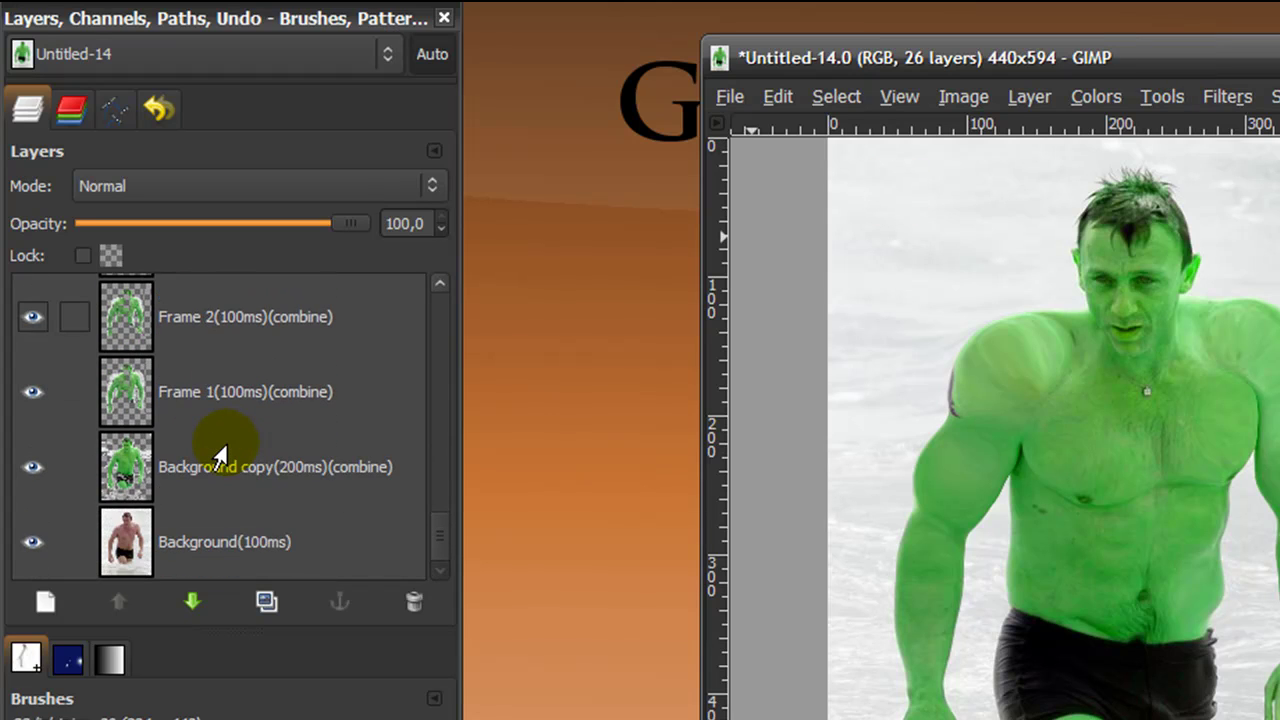
{"action": "left_click", "coordinate": [218, 410]}
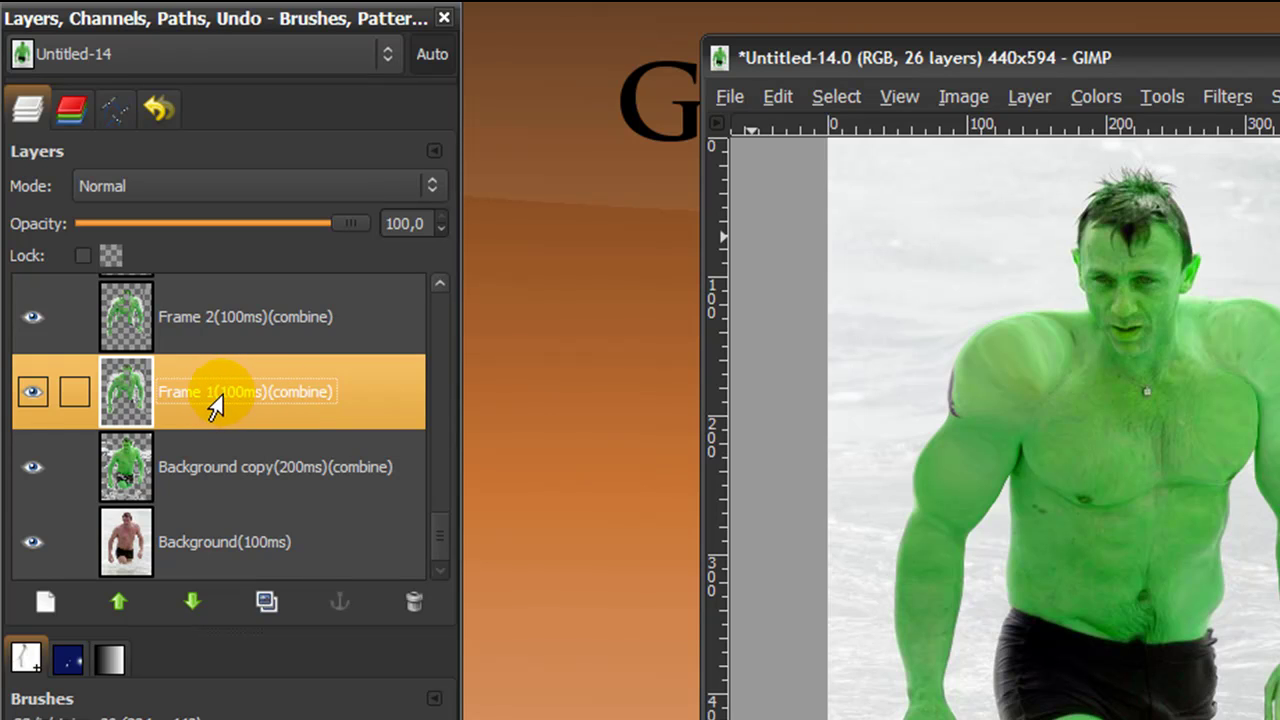
{"action": "left_click", "coordinate": [222, 330]}
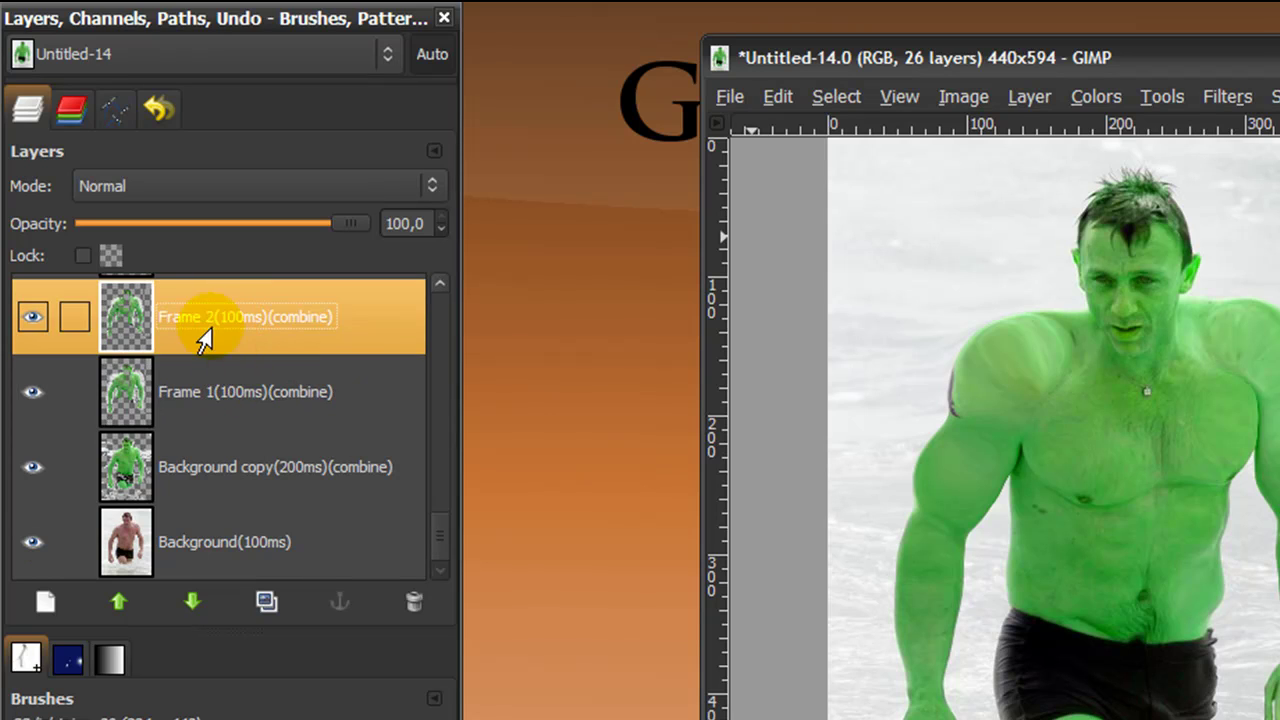
{"action": "scroll", "coordinate": [208, 350], "scroll_direction": "up", "scroll_amount": 2}
{"action": "scroll", "coordinate": [213, 365], "scroll_direction": "down", "scroll_amount": 2}
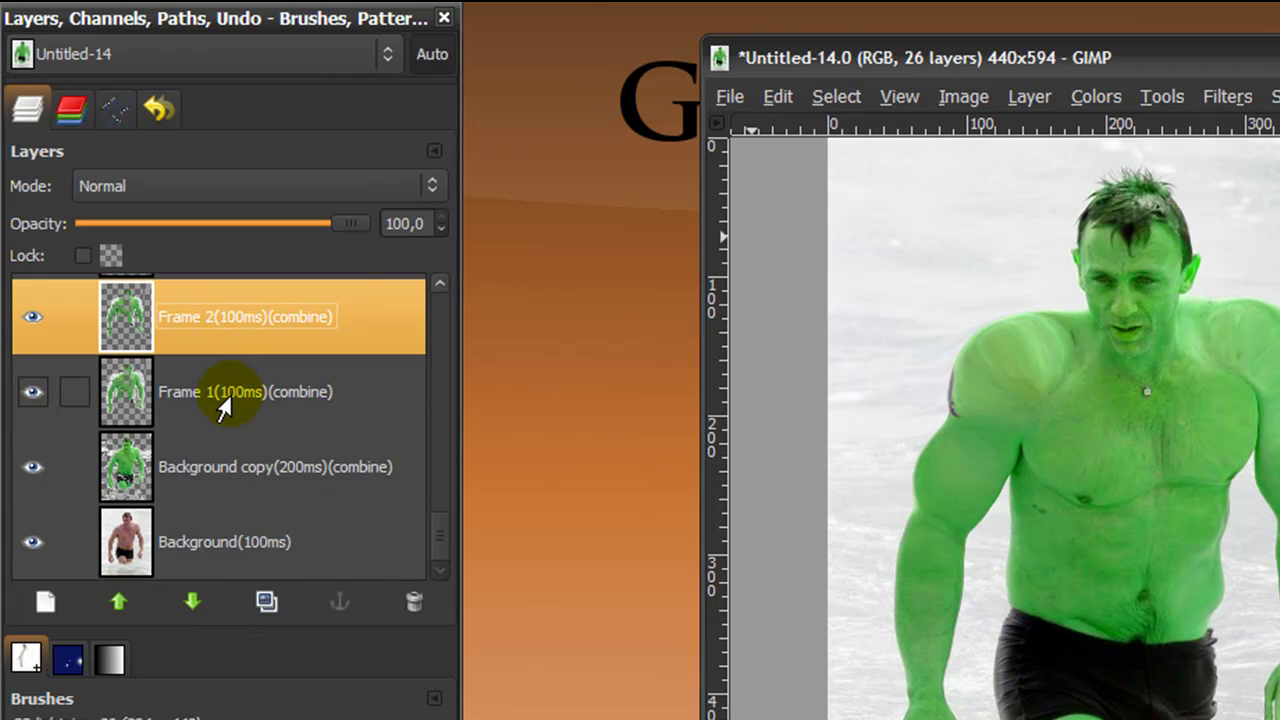
{"action": "left_click", "coordinate": [229, 403]}
{"action": "left_click", "coordinate": [281, 490]}
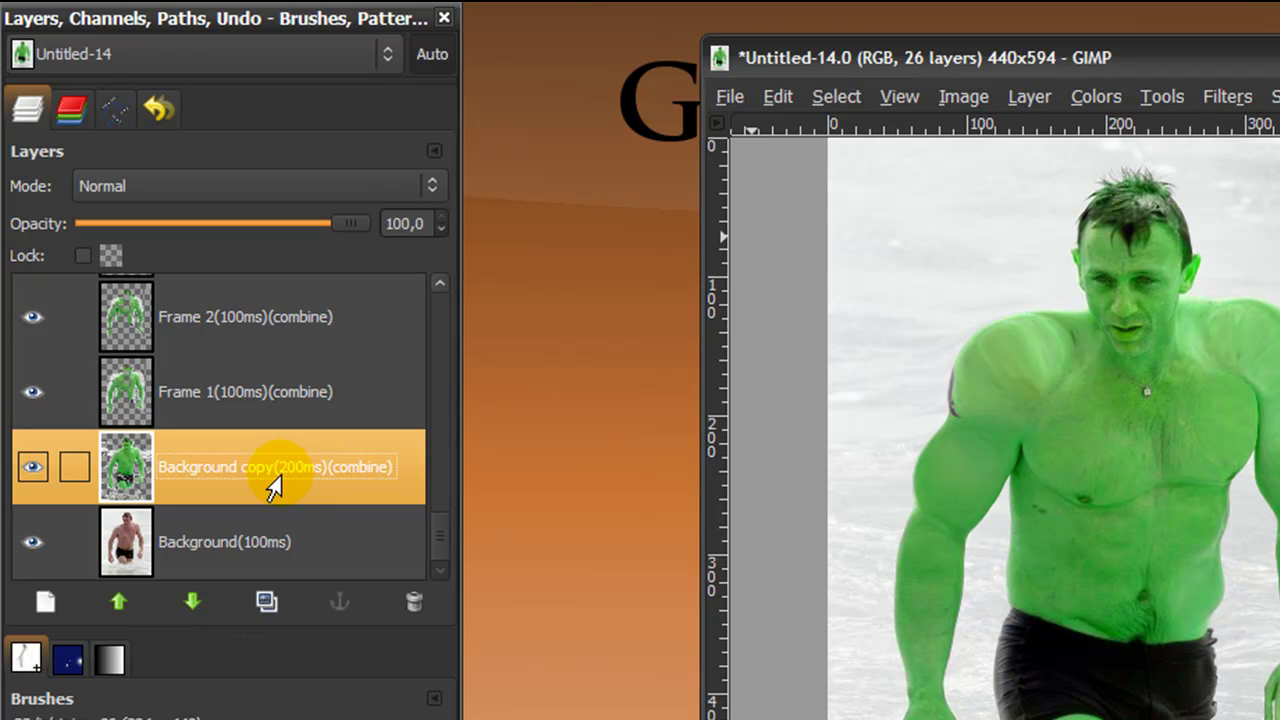
- Rename the Background copy layer's timing from 200ms to 100ms
{"action": "double_click", "coordinate": [284, 469]}
{"action": "key", "text": "BackSpace"}
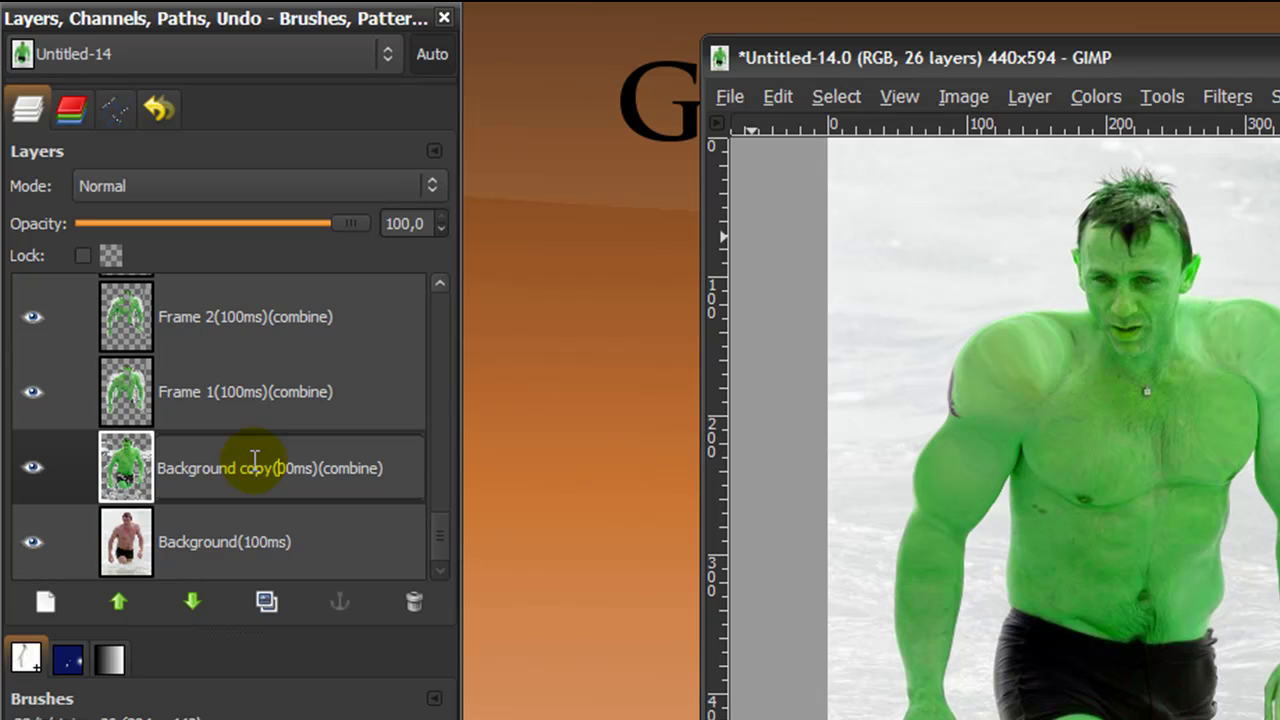
{"action": "type", "text": "1"}
{"action": "key", "text": "Return"}
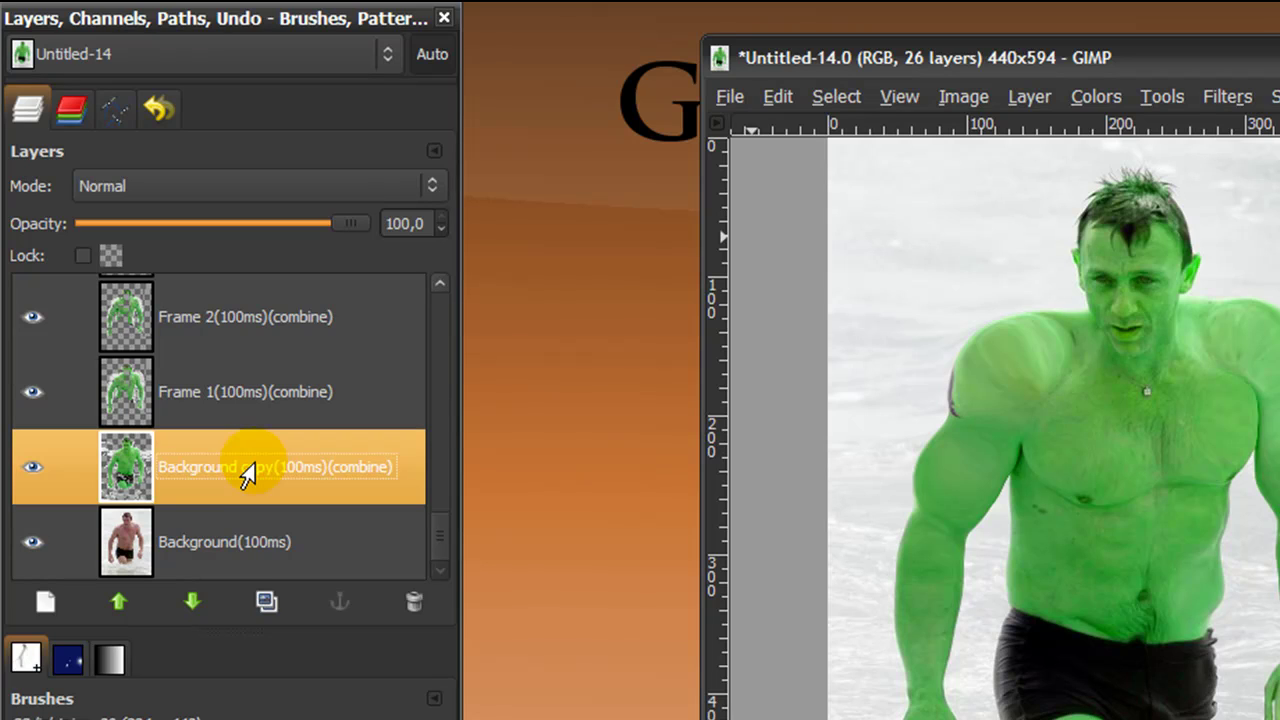
- Rename the Background layer's timing to 500ms so the first frame holds longer
{"action": "left_click", "coordinate": [228, 537]}
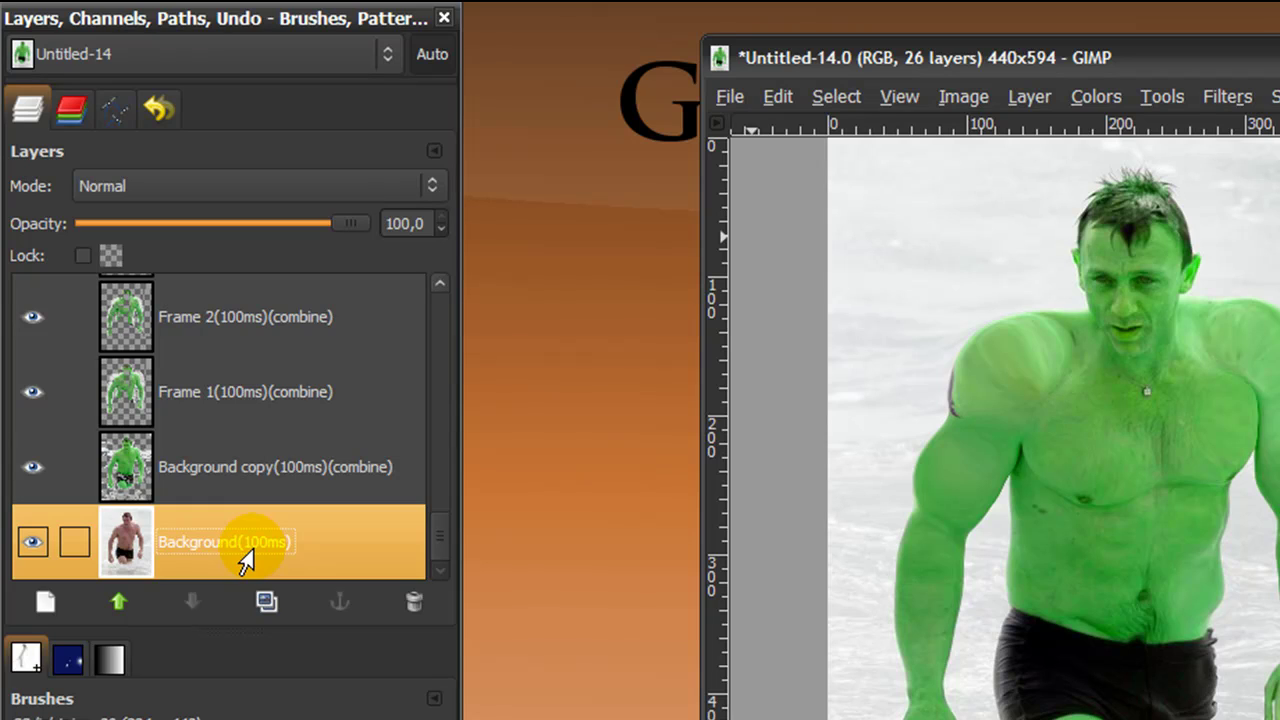
{"action": "double_click", "coordinate": [243, 548]}
{"action": "left_click", "coordinate": [248, 543]}
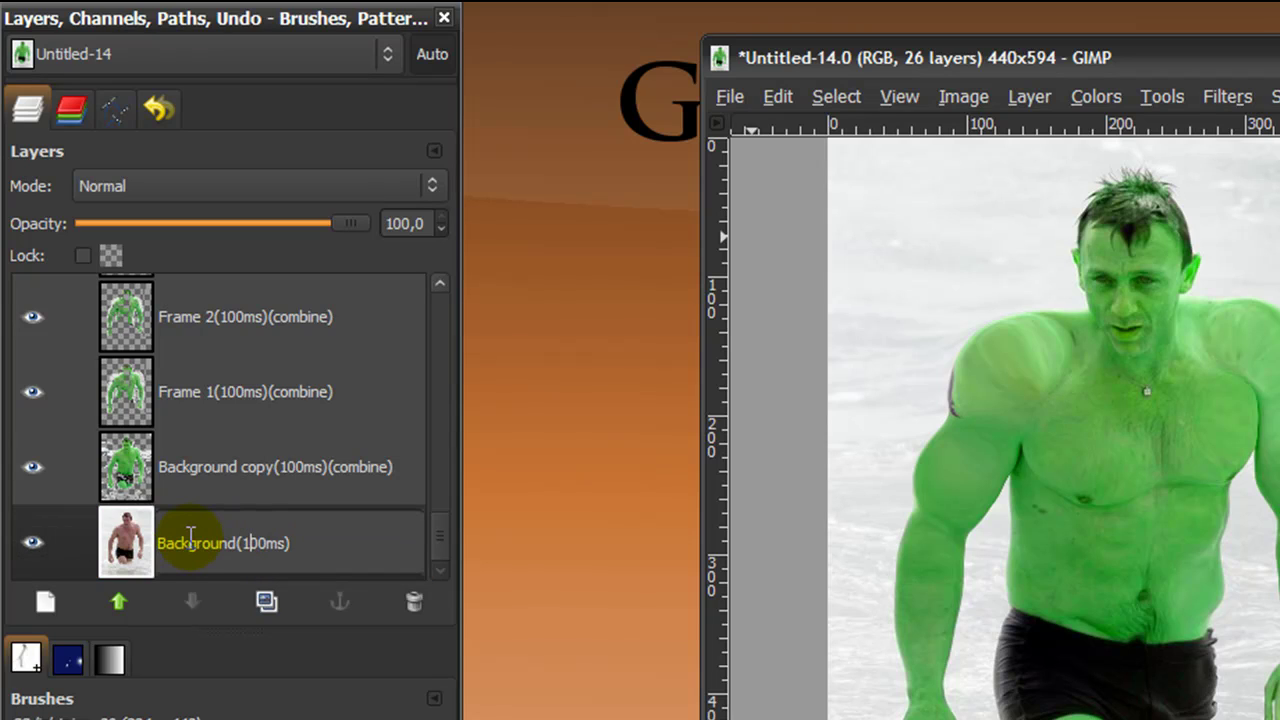
{"action": "key", "text": "BackSpace"}
{"action": "type", "text": "5"}
{"action": "key", "text": "Return"}
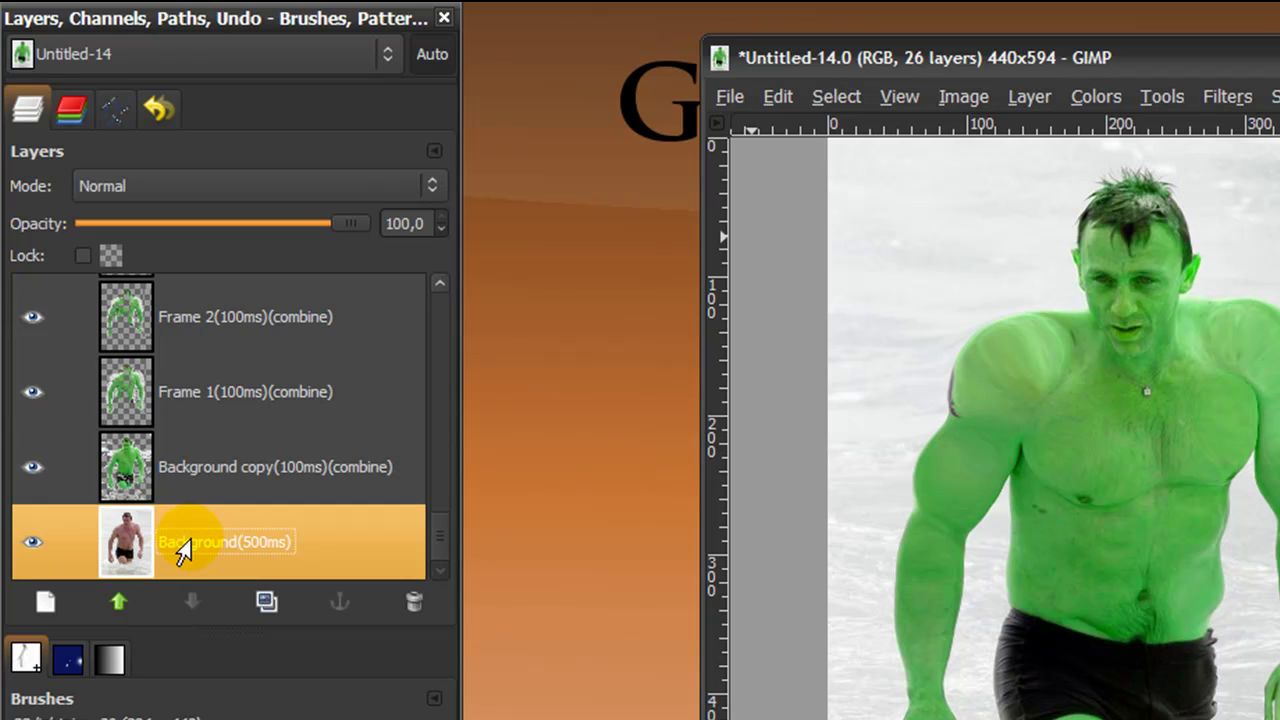
{"action": "left_click", "coordinate": [1220, 55]}
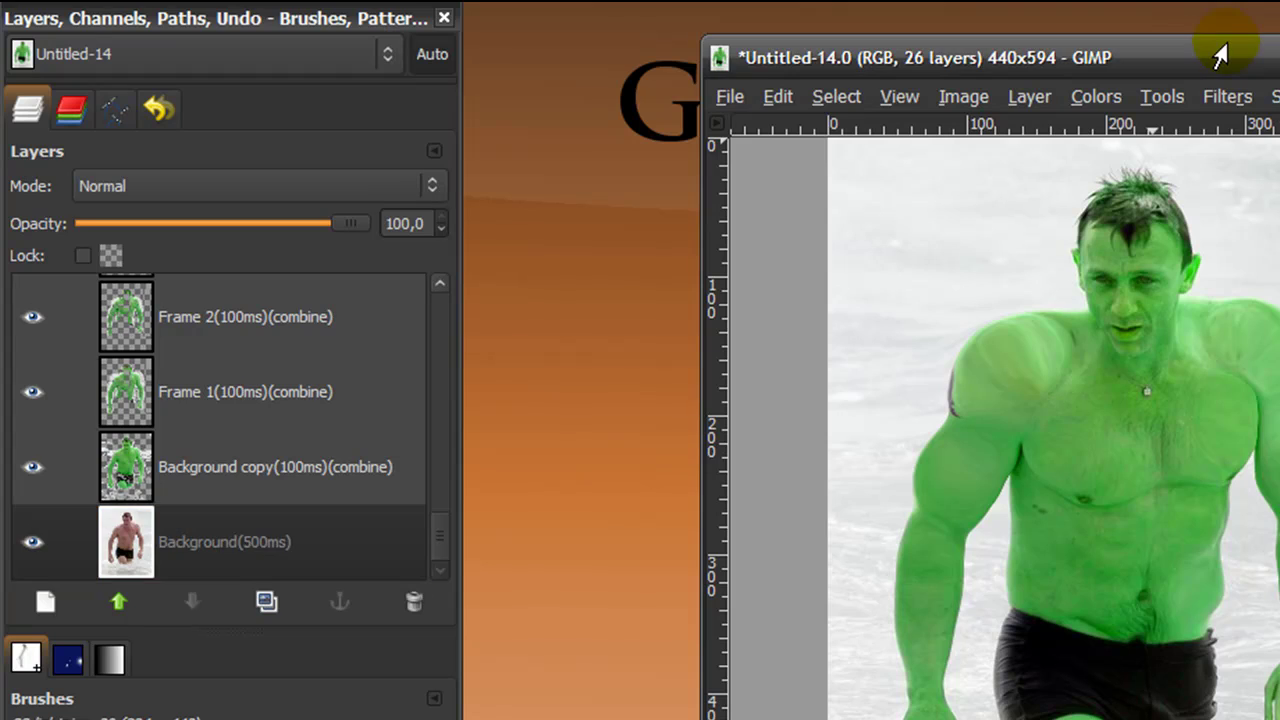
{"action": "left_click", "coordinate": [1228, 96]}
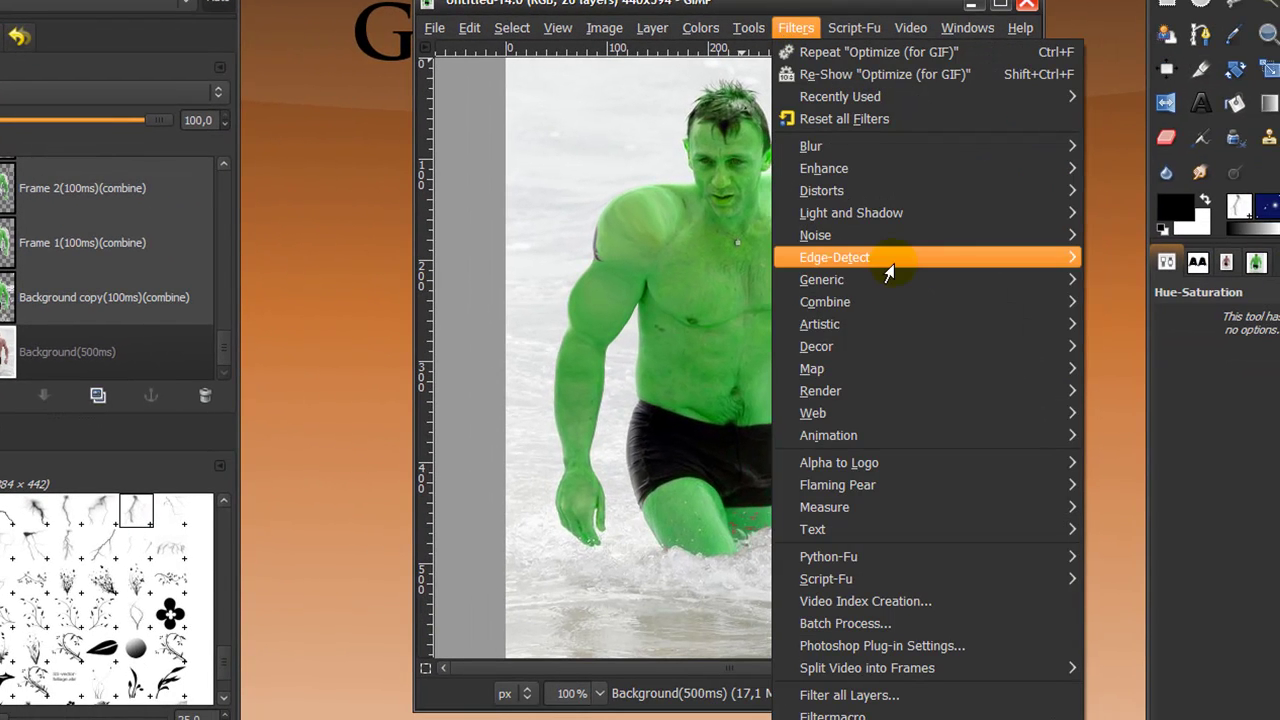
{"action": "mouse_move", "coordinate": [890, 437]}
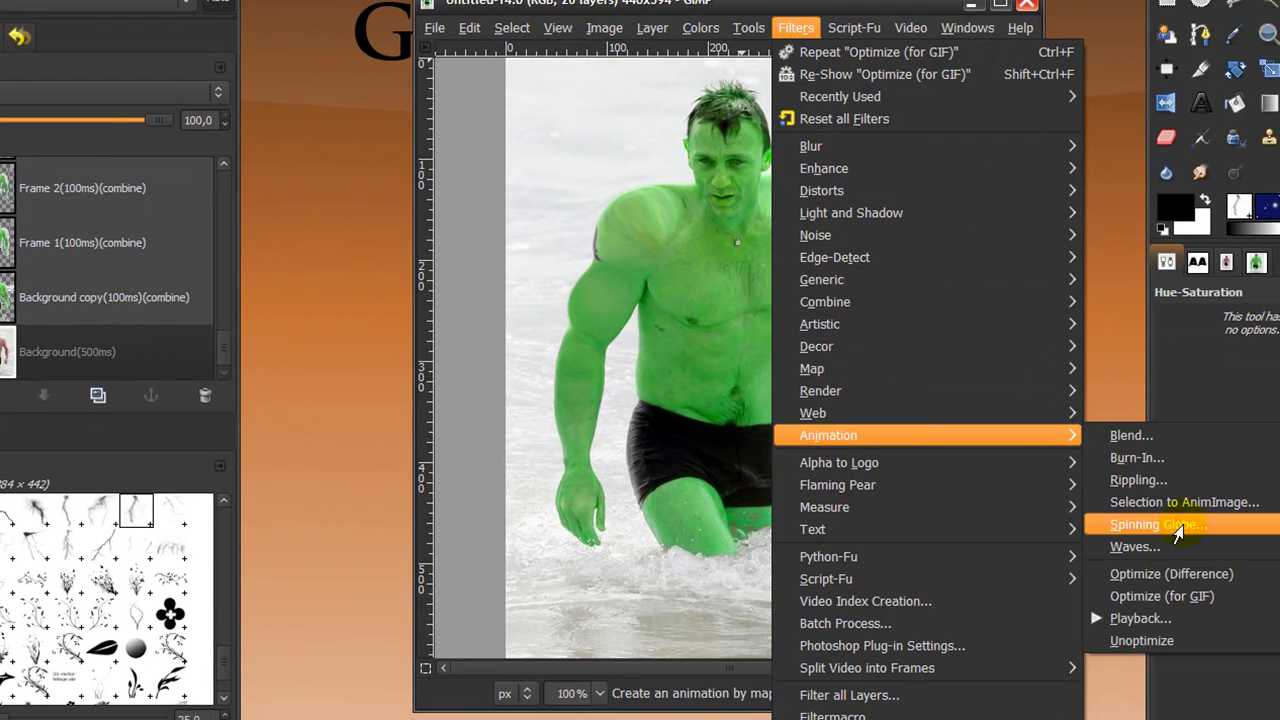
{"action": "left_click", "coordinate": [1135, 619]}
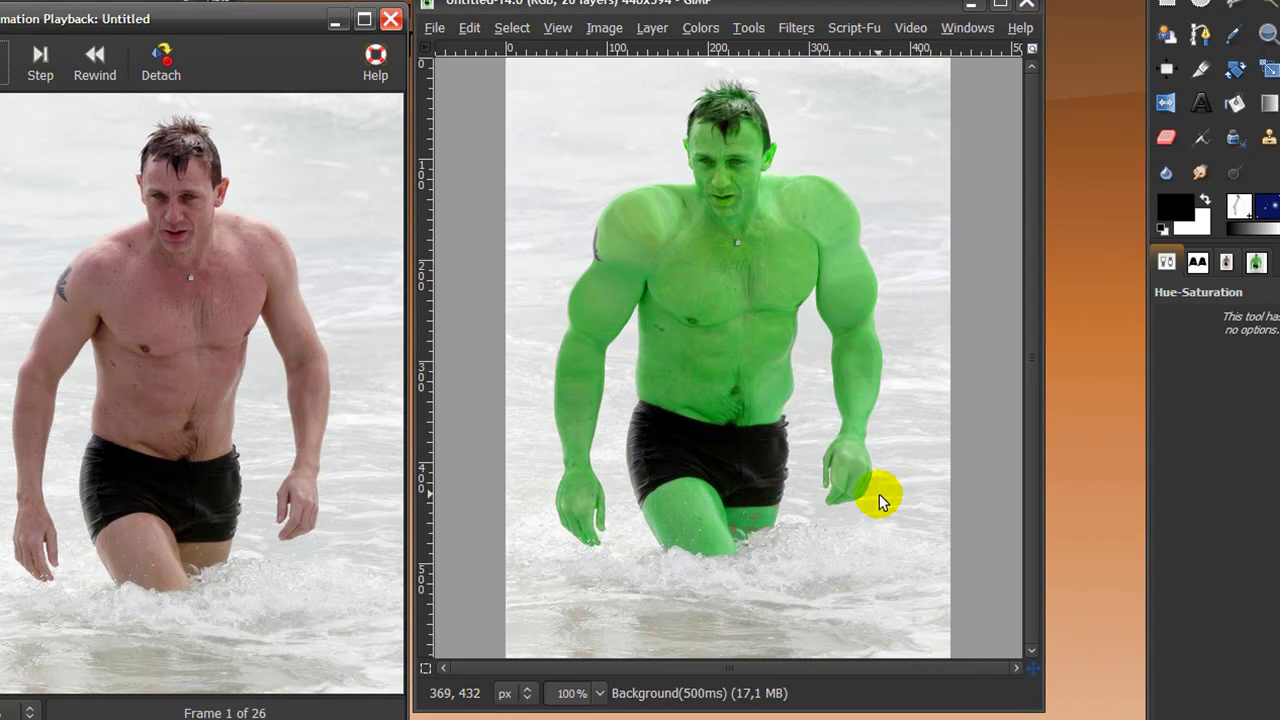
{"action": "left_click_drag", "start_coordinate": [277, 14], "coordinate": [756, 0]}
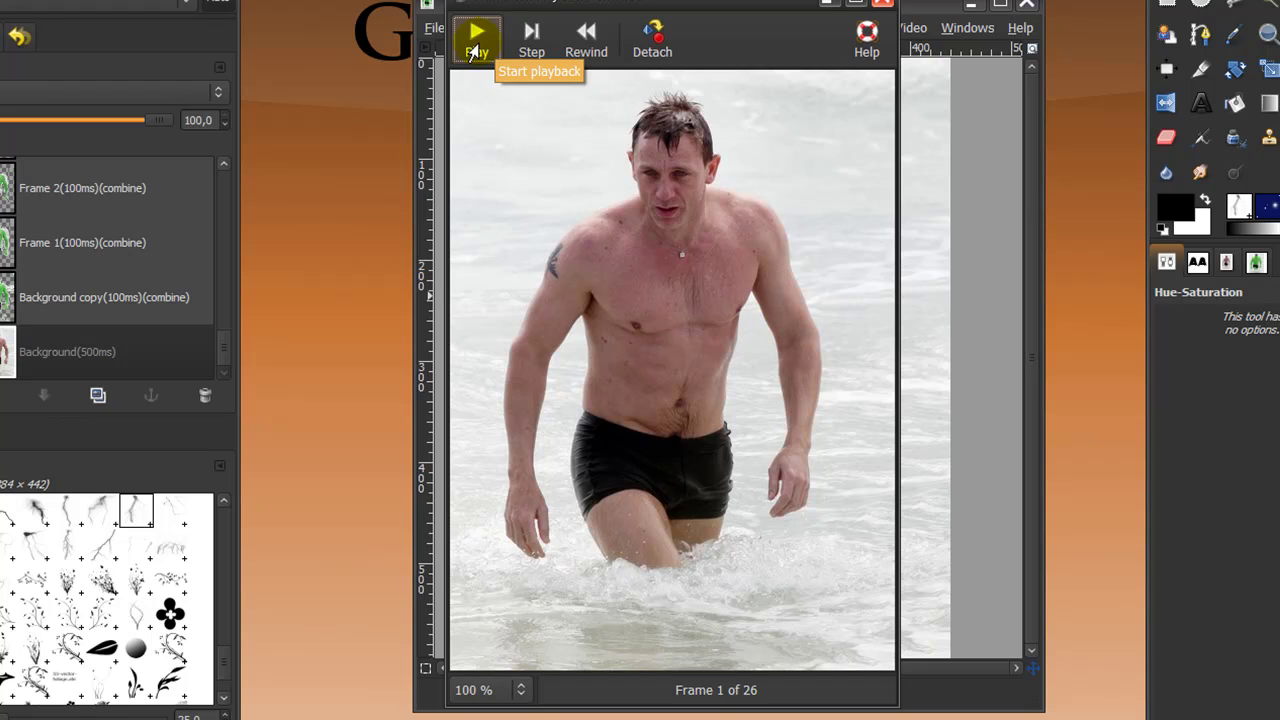
{"action": "left_click", "coordinate": [474, 54]}
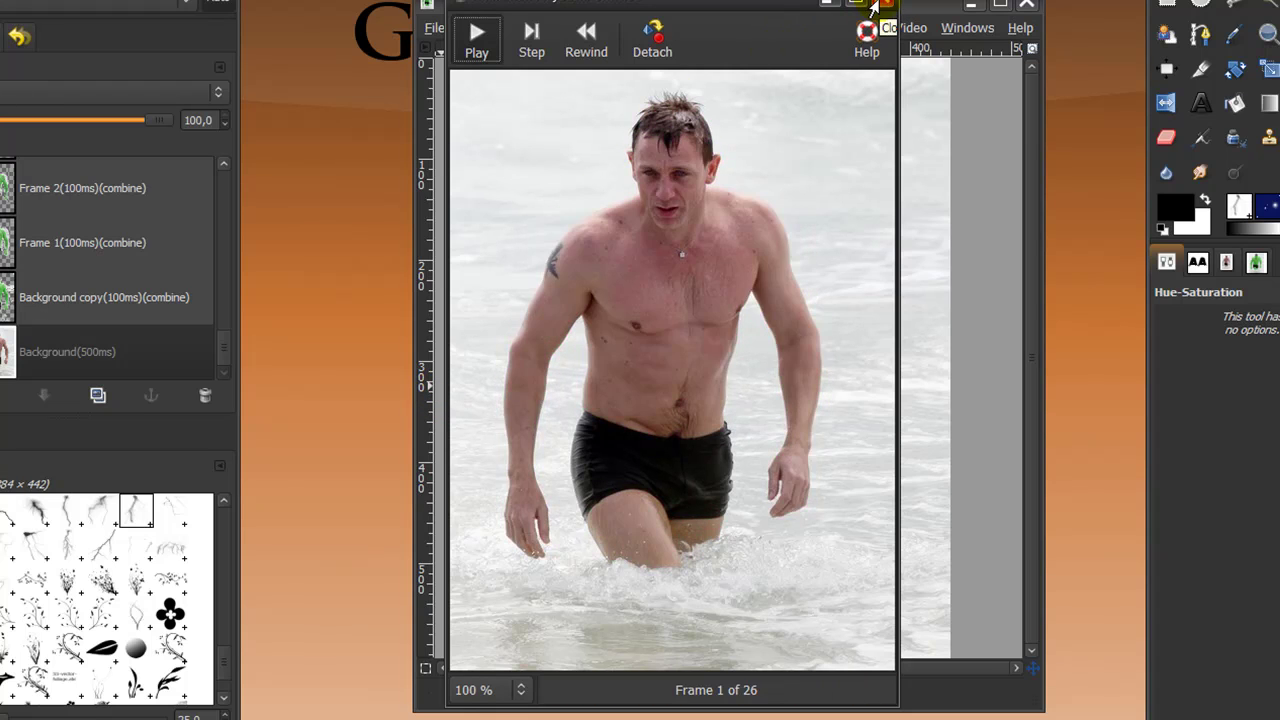
{"action": "left_click", "coordinate": [880, 5]}
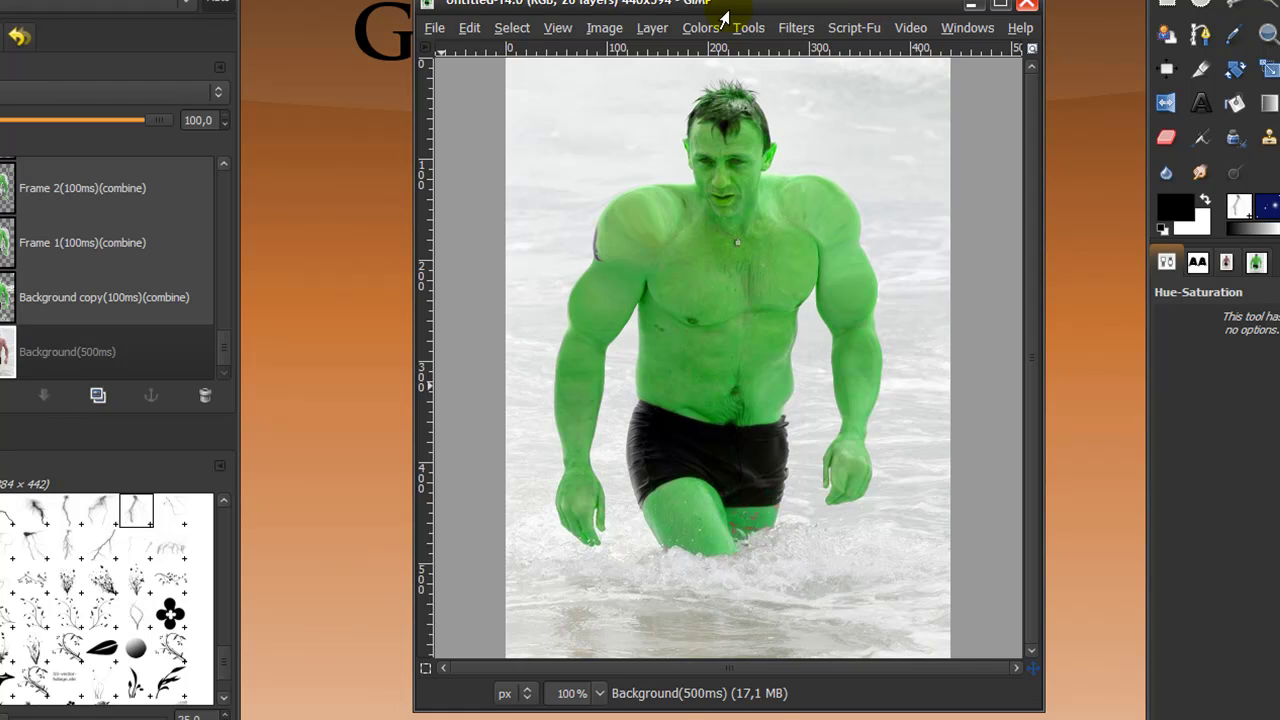
- Save the image as hulk1.gif with Save As
{"action": "left_click", "coordinate": [430, 30]}
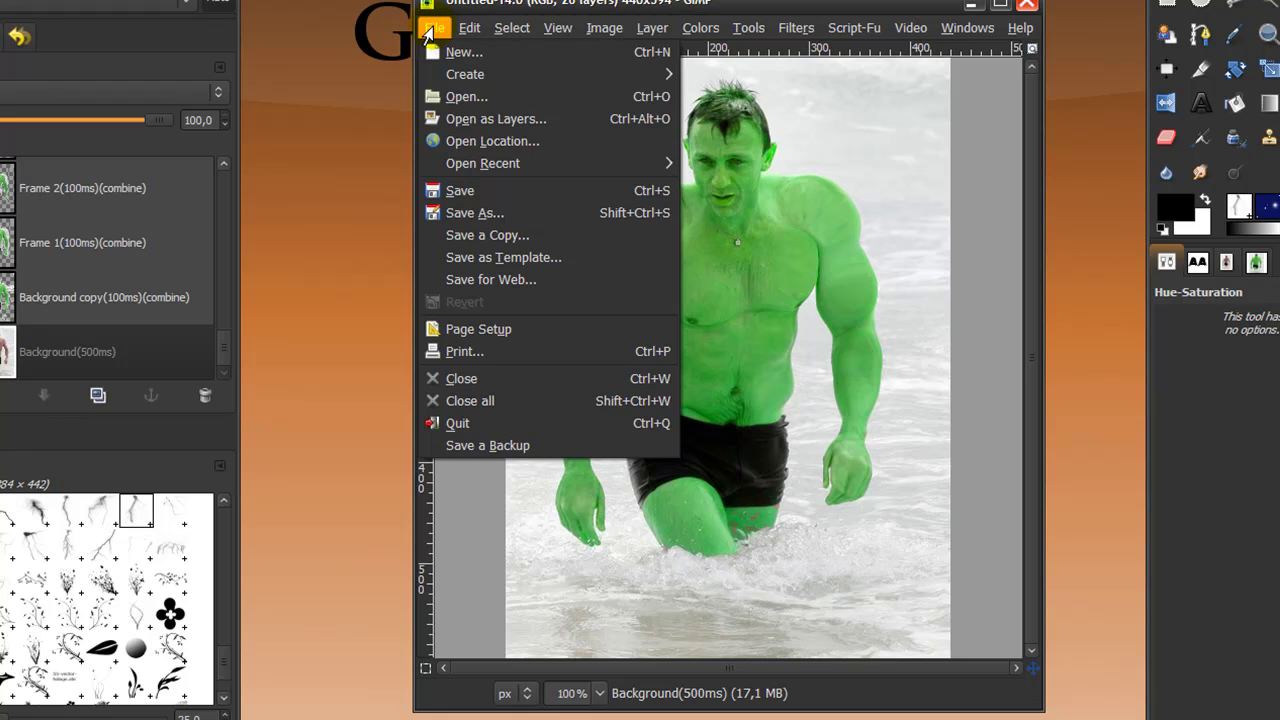
{"action": "left_click", "coordinate": [482, 213]}
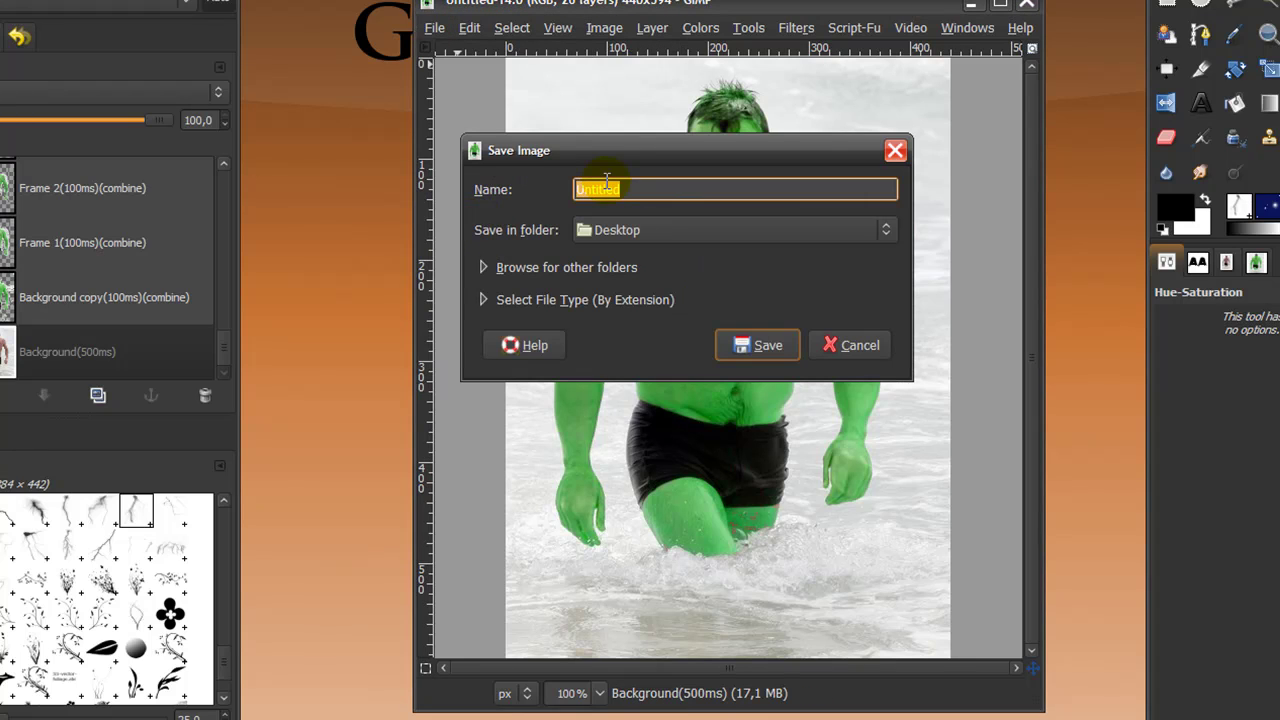
{"action": "type", "text": "hulk1.gif"}
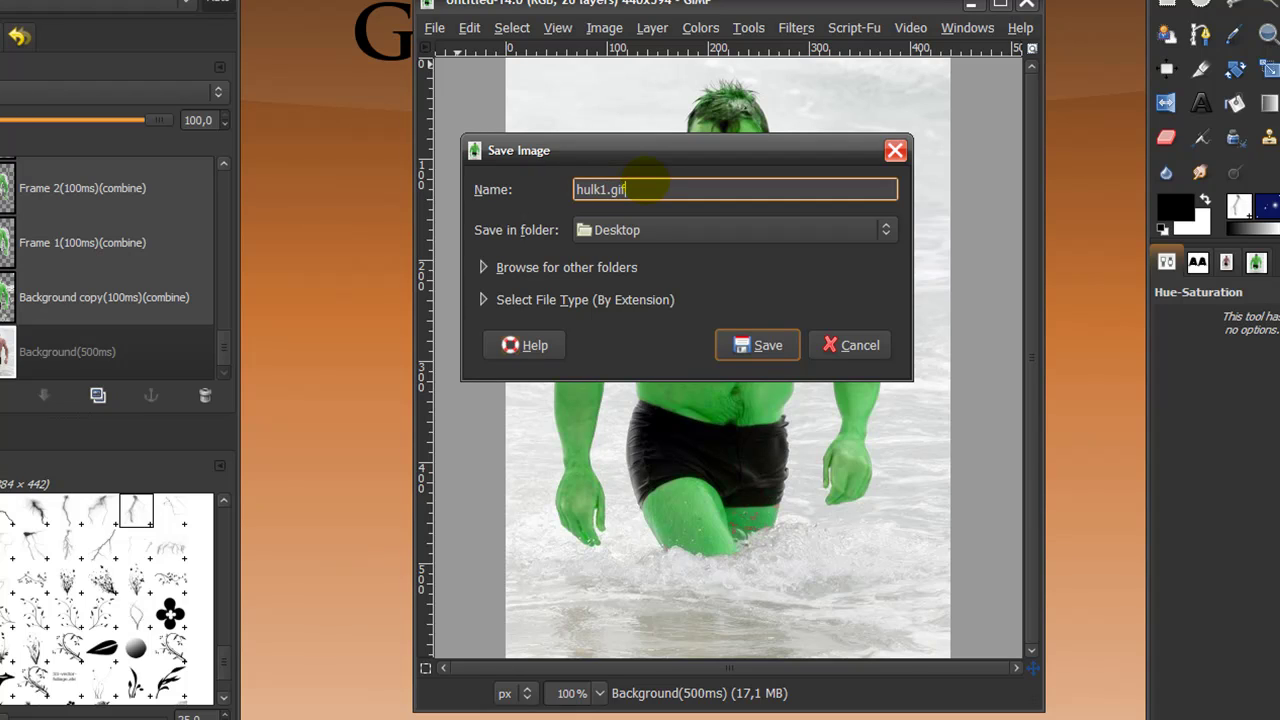
{"action": "left_click", "coordinate": [735, 348]}
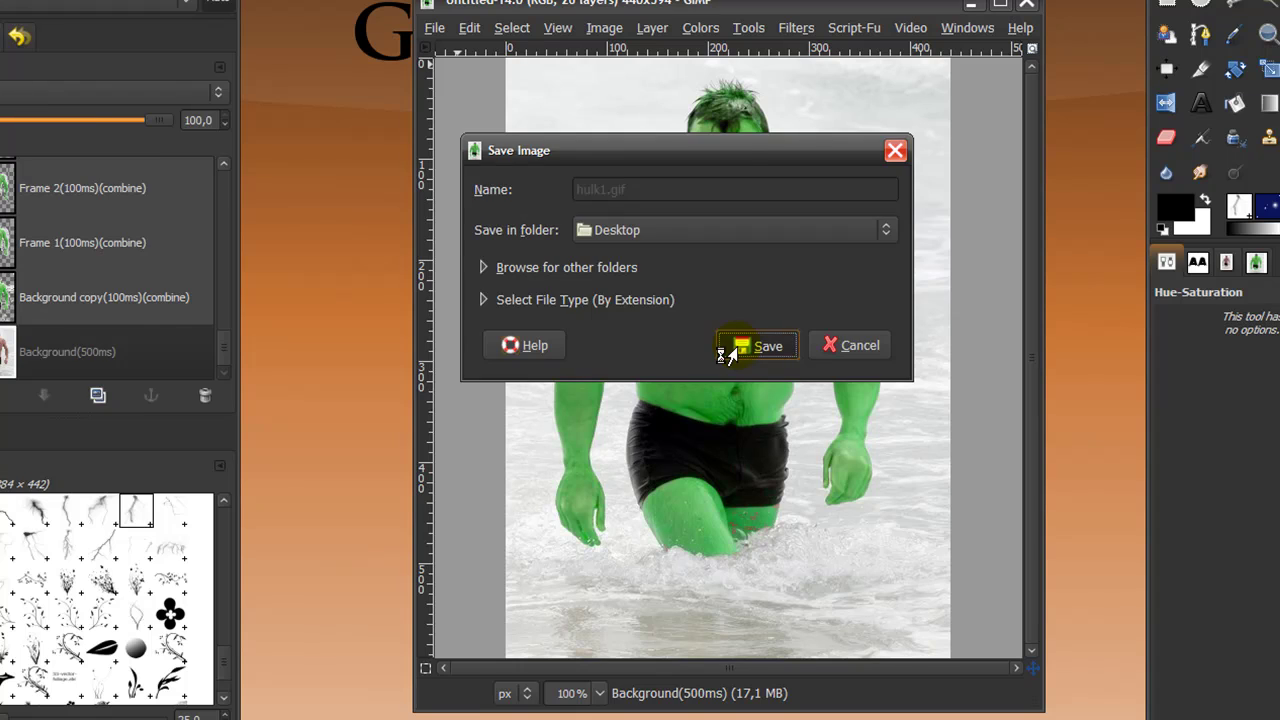
- Export hulk1.gif as an animation, keeping the layers as frames
{"action": "left_click_drag", "start_coordinate": [180, 82], "coordinate": [755, 76]}
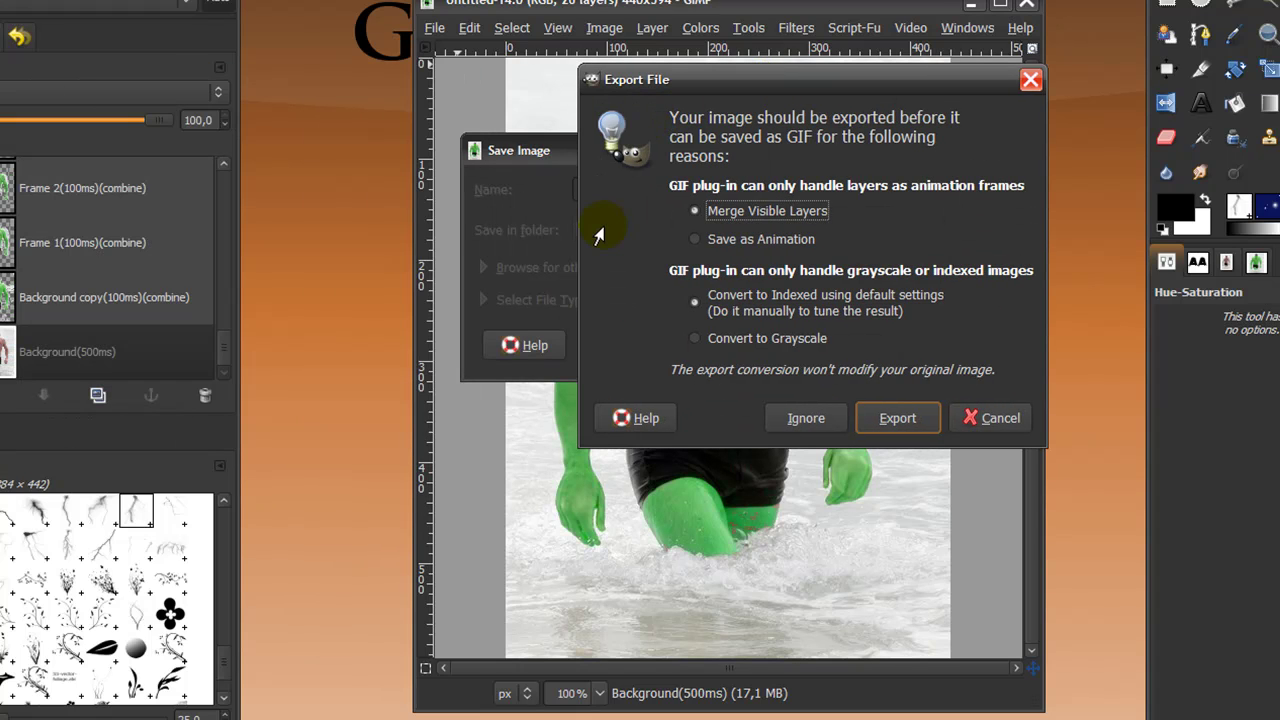
{"action": "left_click", "coordinate": [690, 242]}
{"action": "left_click", "coordinate": [897, 418]}
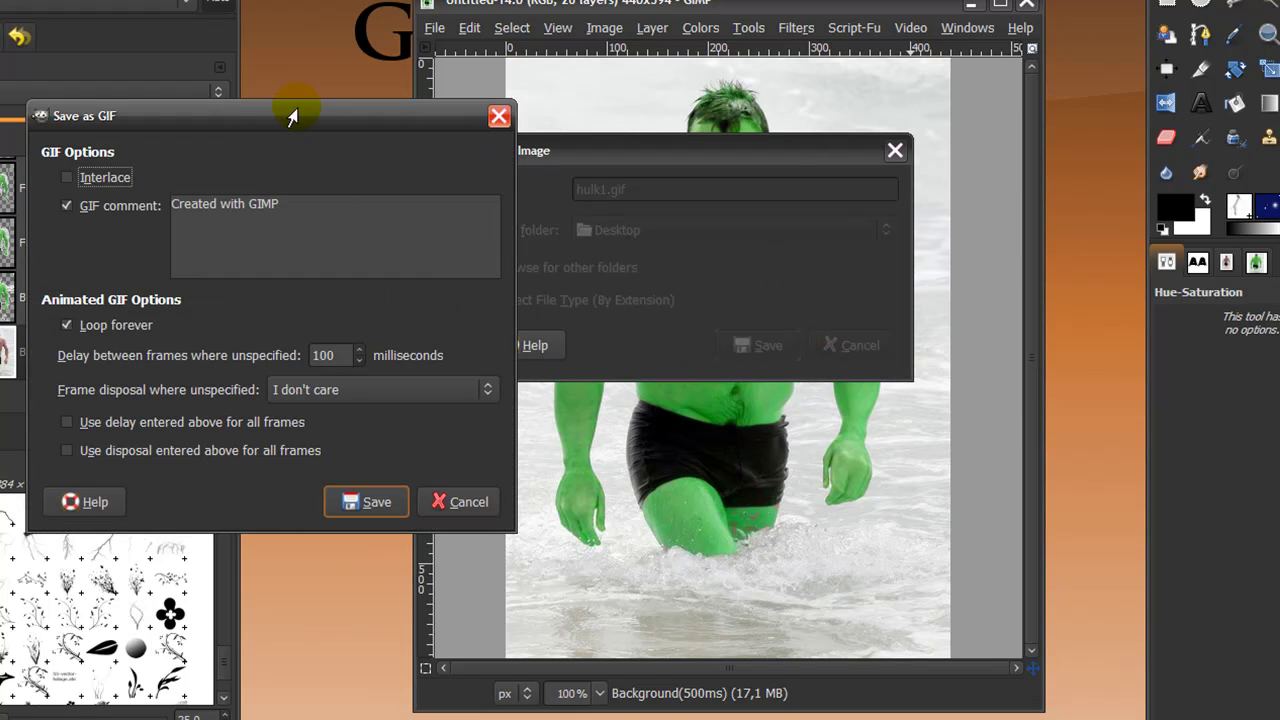
{"action": "left_click_drag", "start_coordinate": [298, 128], "coordinate": [732, 115]}
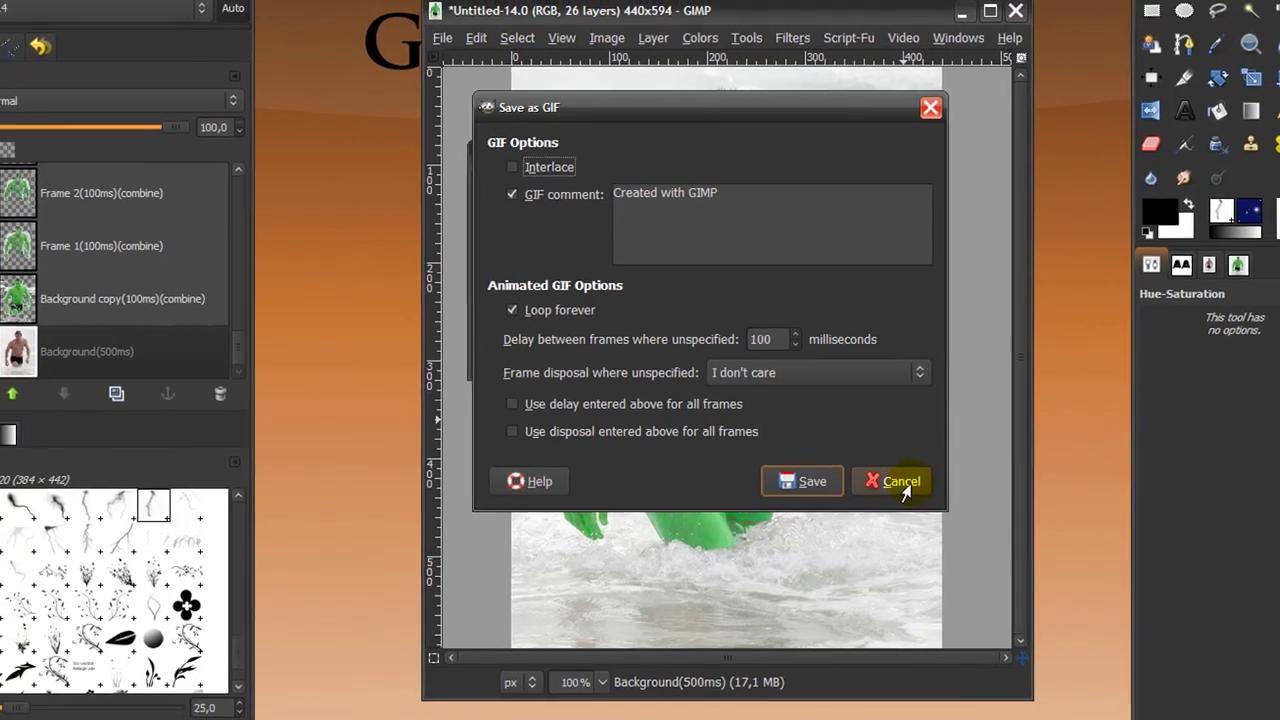
- Save the looping animated GIF and close the leftover save dialog
{"action": "left_click", "coordinate": [908, 487]}
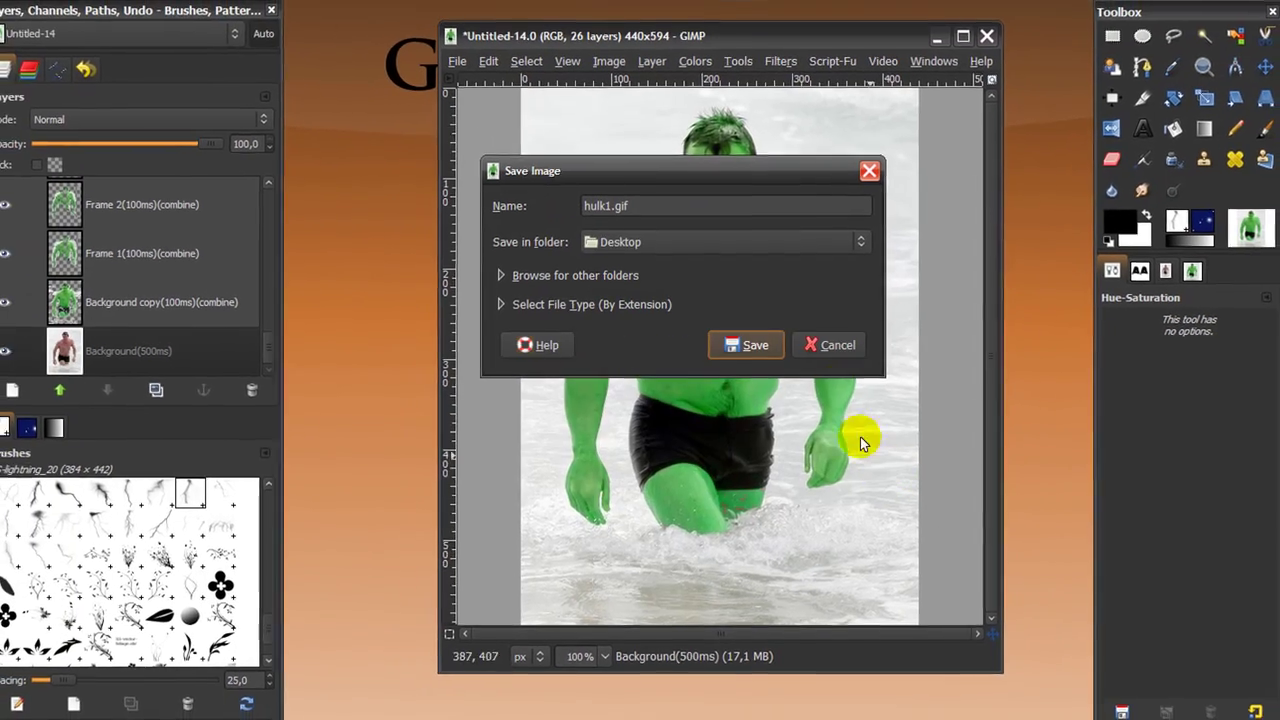
{"action": "left_click", "coordinate": [831, 423]}
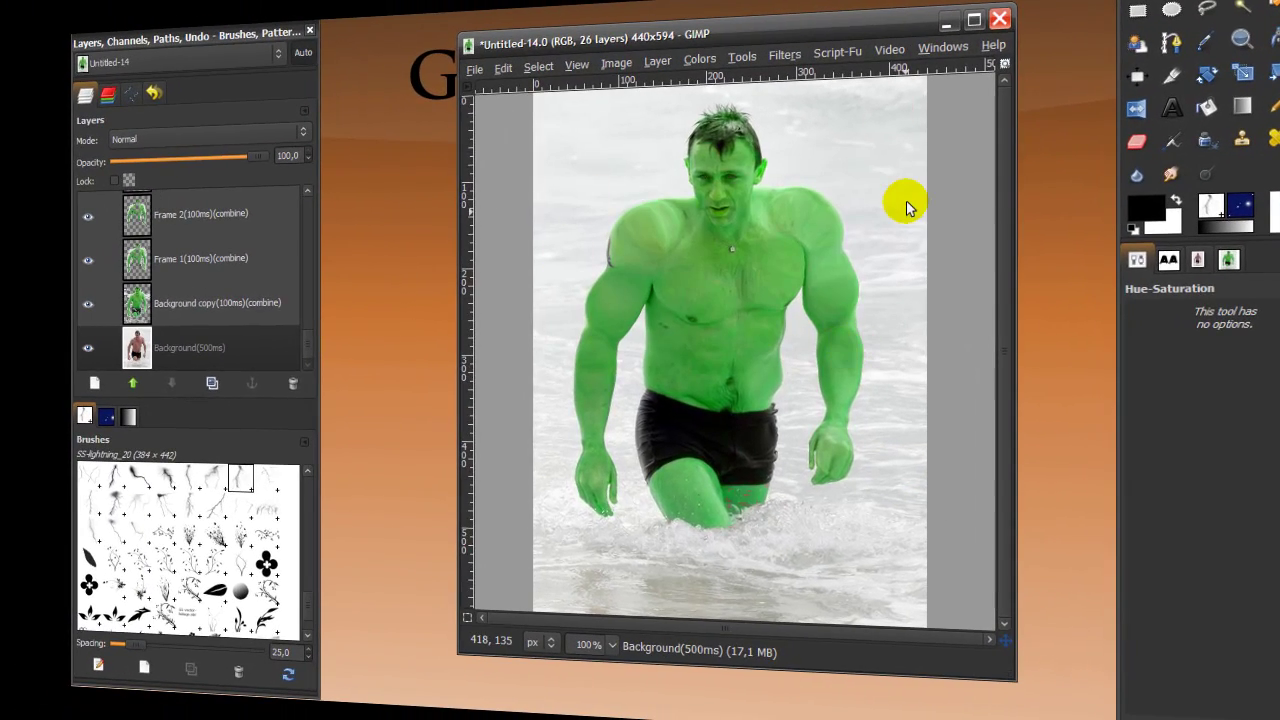